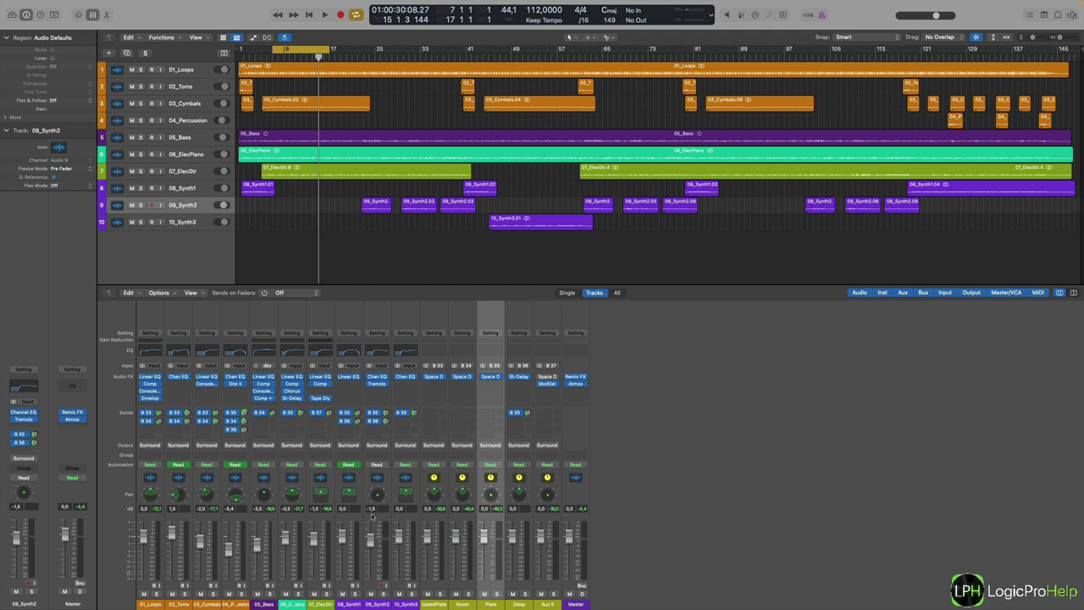
Solo the 06_ElecPiano channel and check which channel formats Space Designer offers on the Plate aux
{"action": "left_click", "coordinate": [298, 594]}
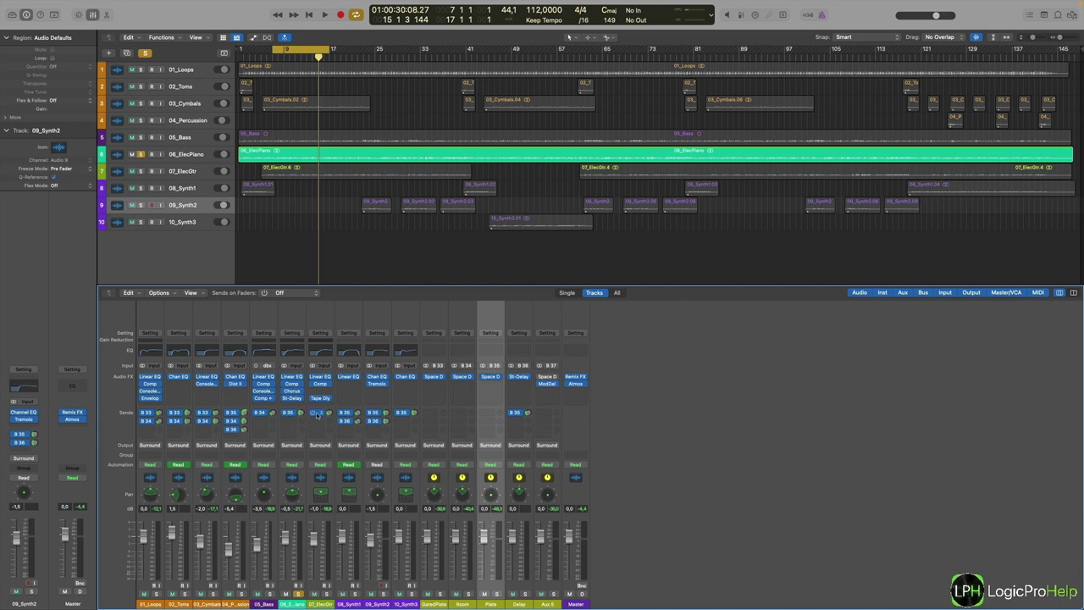
{"action": "left_click", "coordinate": [499, 377]}
{"action": "mouse_move", "coordinate": [542, 222]}
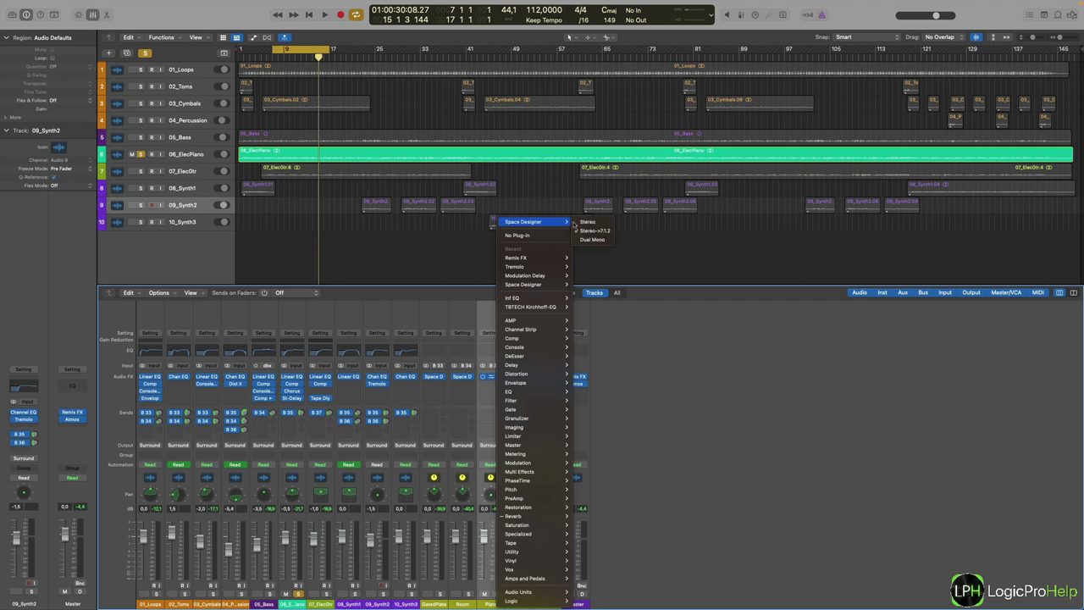
{"action": "left_click", "coordinate": [672, 384]}
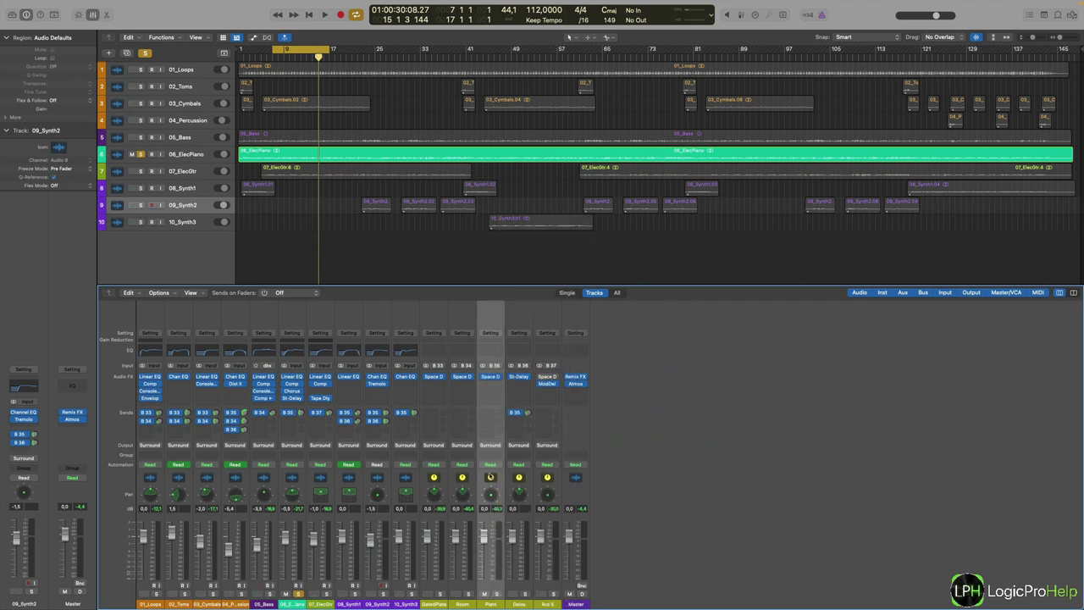
Raise the Plate aux level to 1.9 dB while auditioning the soloed electric piano
{"action": "left_click_drag", "start_coordinate": [491, 498], "coordinate": [494, 500]}
{"action": "key", "text": "space"}
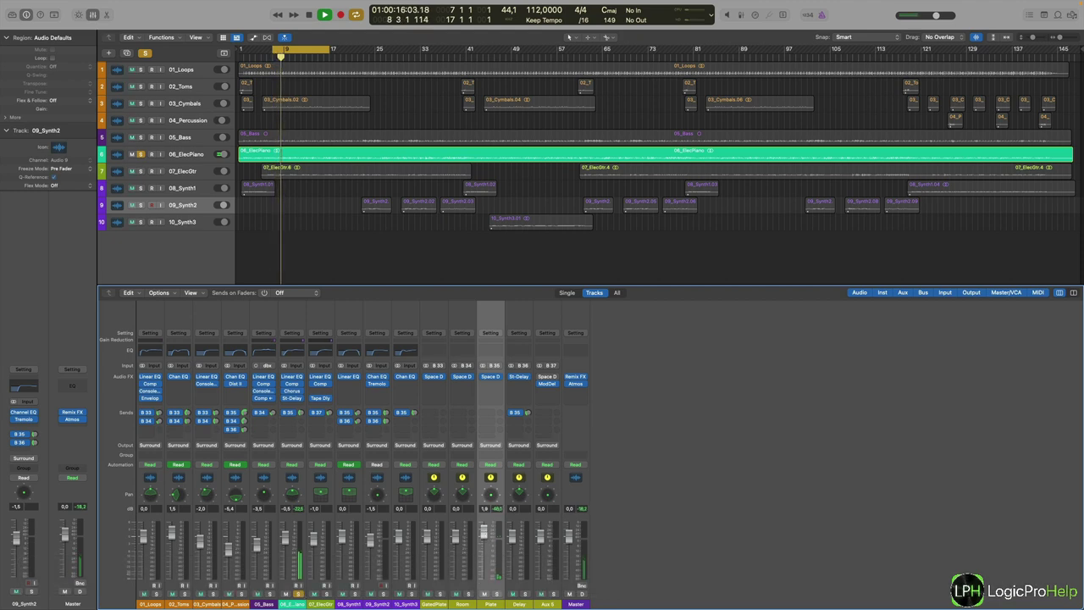
{"action": "left_click", "coordinate": [486, 525]}
{"action": "key", "text": "space"}
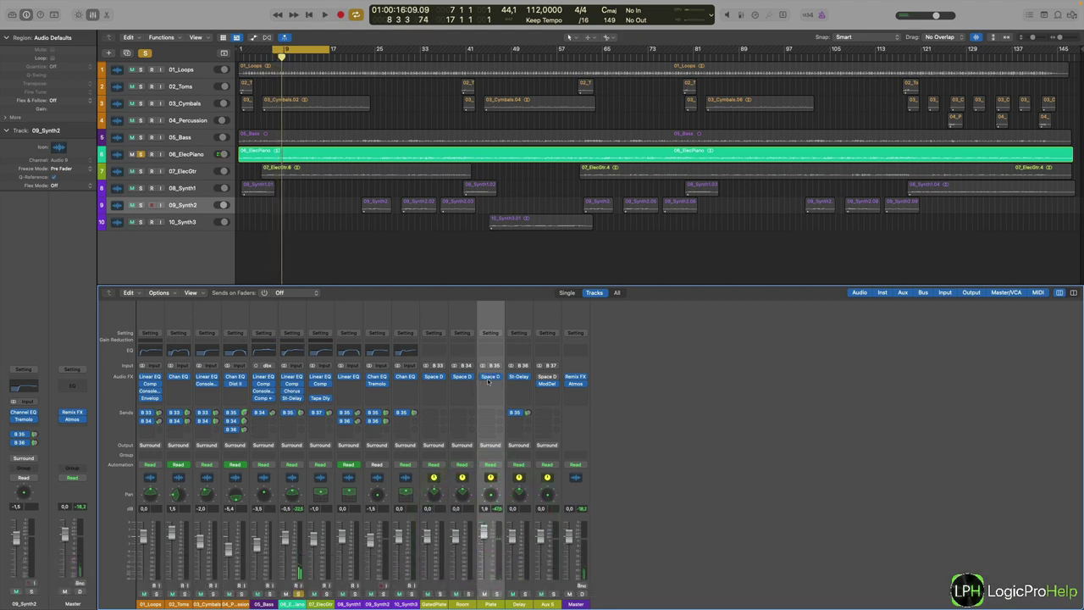
Insert the ValhallaShimmer reverb below Space Designer on the Plate aux and reposition its plug-in window
{"action": "left_click", "coordinate": [485, 379]}
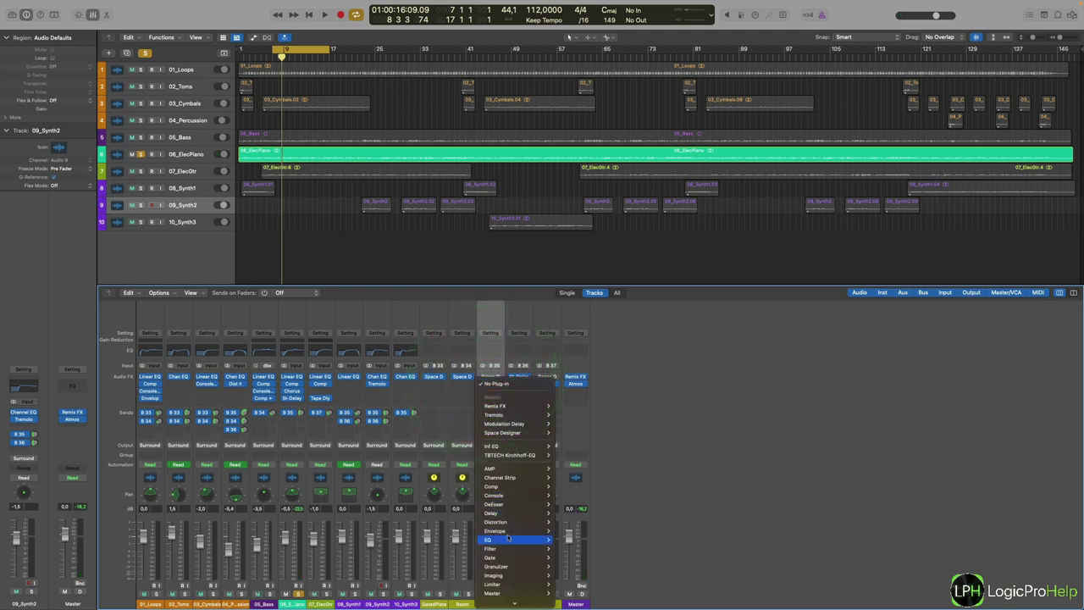
{"action": "mouse_move", "coordinate": [514, 603]}
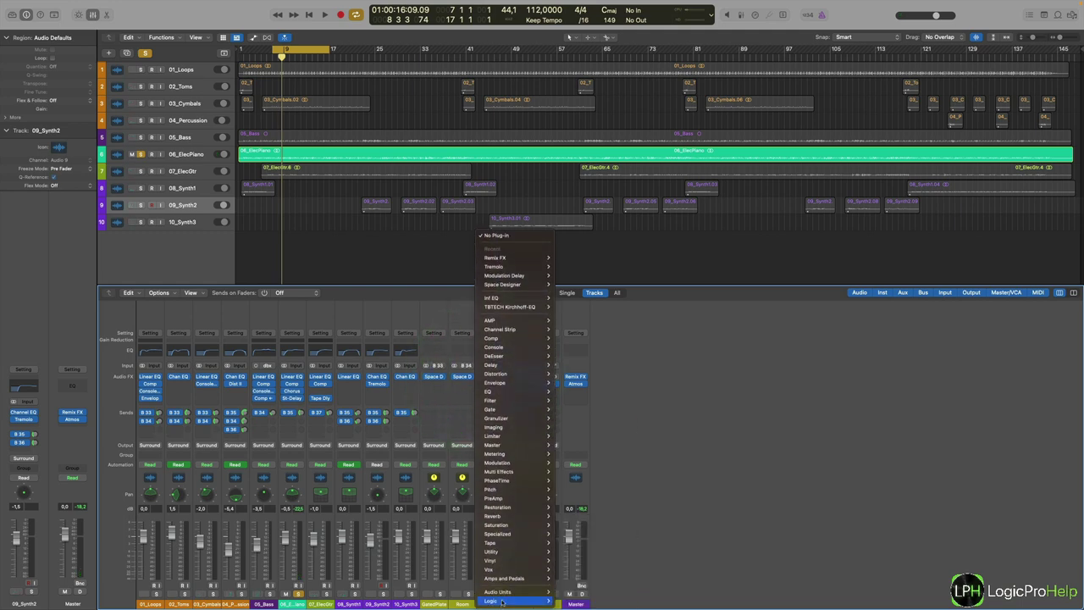
{"action": "mouse_move", "coordinate": [505, 517]}
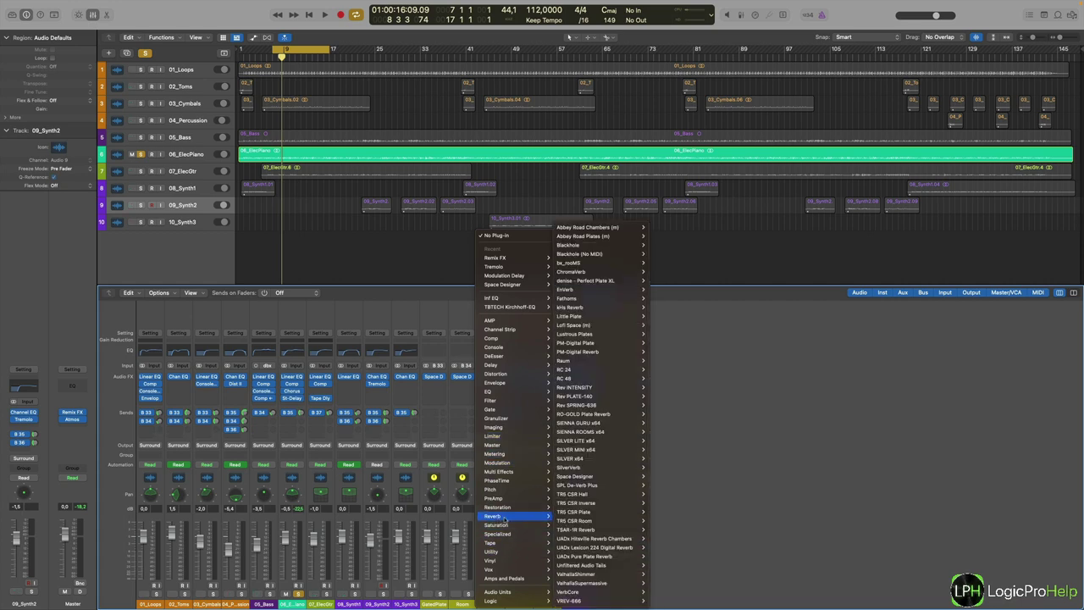
{"action": "left_click", "coordinate": [579, 574]}
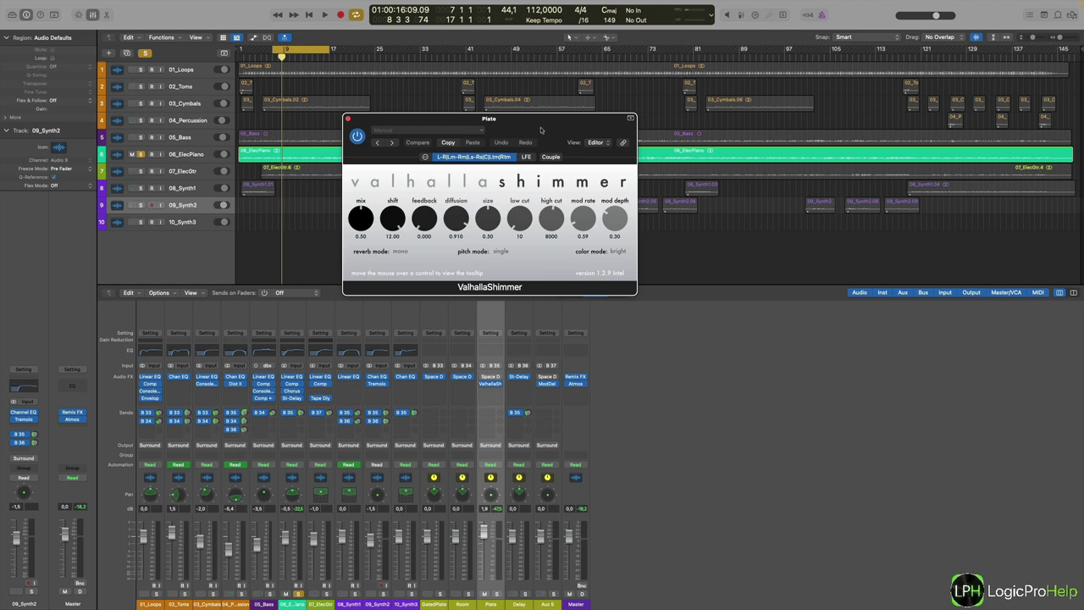
{"action": "left_click_drag", "start_coordinate": [548, 129], "coordinate": [772, 351]}
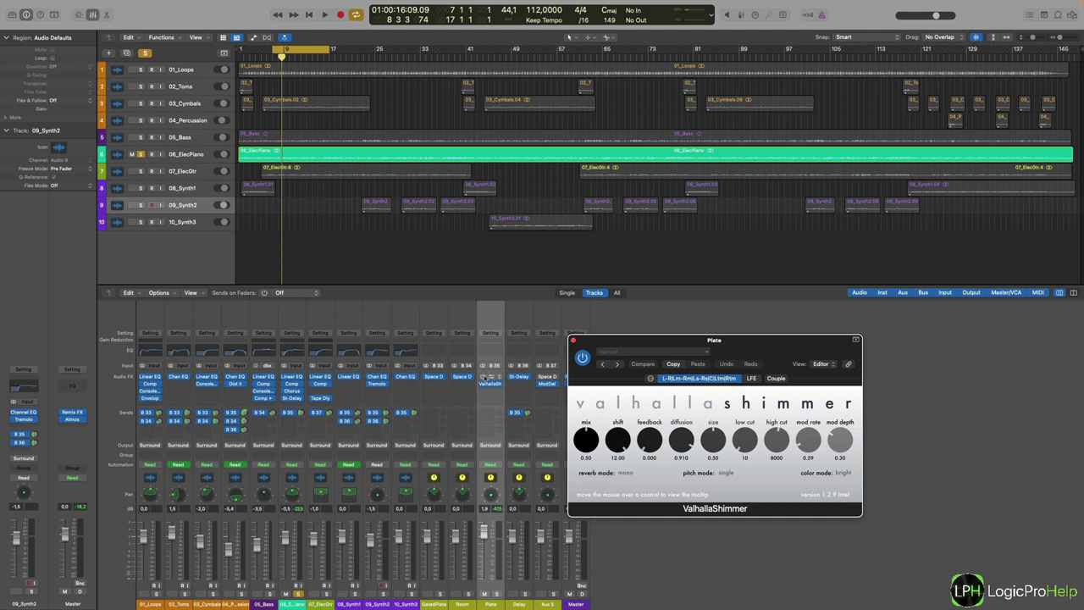
{"action": "mouse_move", "coordinate": [483, 378]}
{"action": "left_mouse_down"}
{"action": "mouse_move", "coordinate": [484, 410]}
{"action": "mouse_move", "coordinate": [491, 385]}
{"action": "left_mouse_up"}
{"action": "left_click_drag", "start_coordinate": [711, 354], "coordinate": [424, 262]}
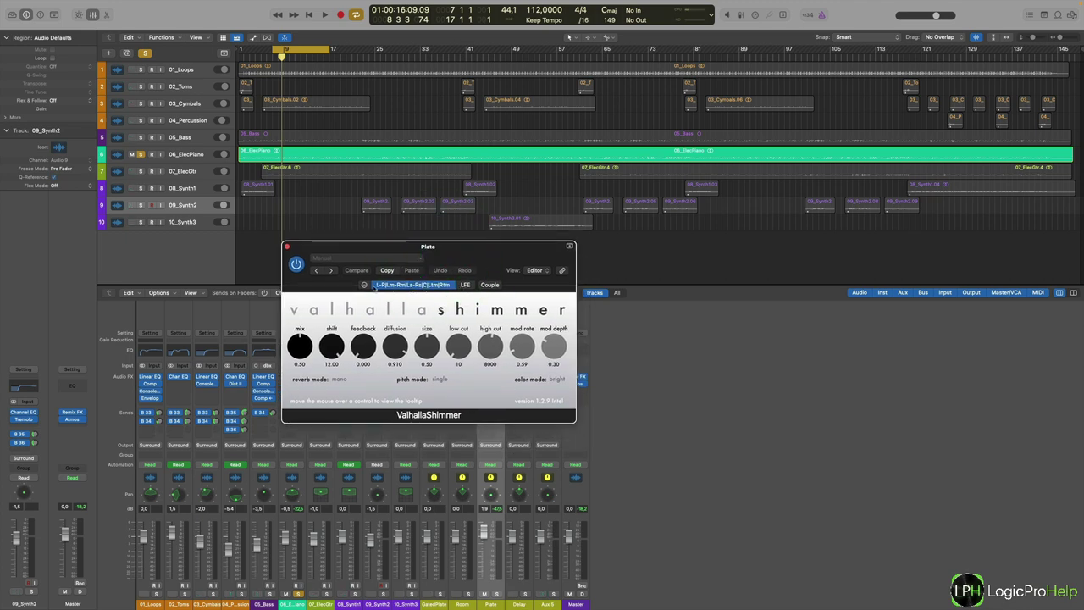
Show ValhallaShimmer's multi-channel configuration, reposition the window and turn off processing for the LFE channel
{"action": "left_click", "coordinate": [366, 285]}
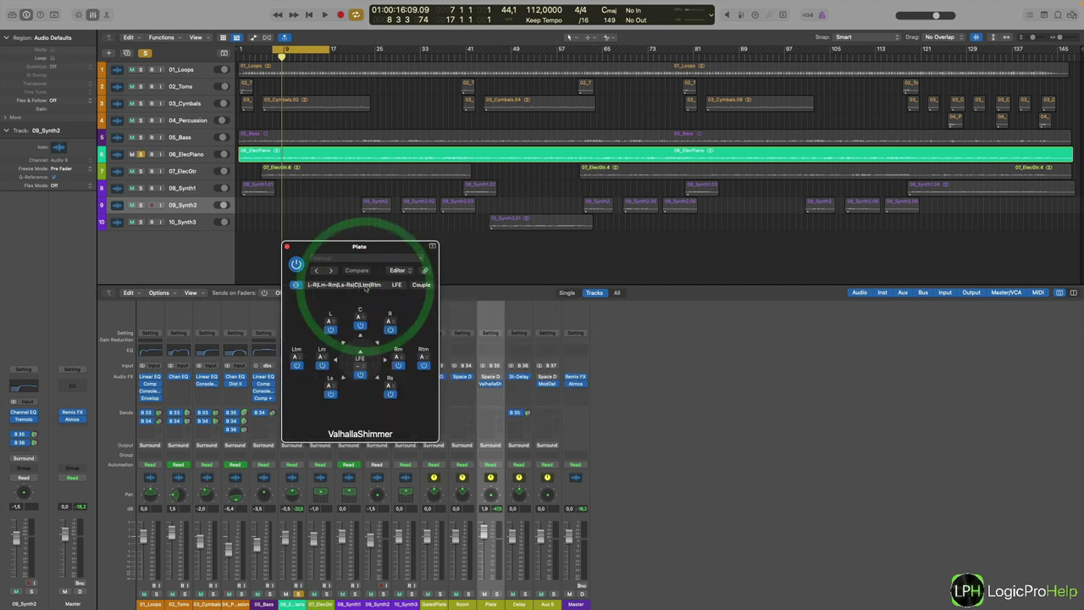
{"action": "left_click_drag", "start_coordinate": [380, 245], "coordinate": [562, 254]}
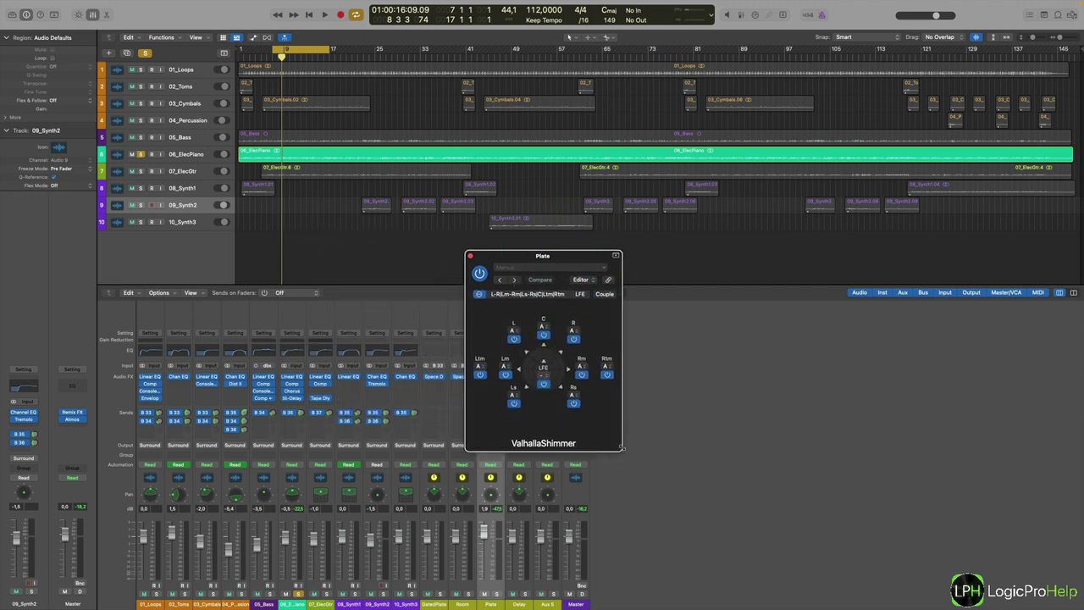
{"action": "left_click", "coordinate": [712, 471]}
{"action": "left_click", "coordinate": [688, 205]}
{"action": "left_click_drag", "start_coordinate": [581, 265], "coordinate": [581, 247]}
{"action": "left_click", "coordinate": [581, 247]}
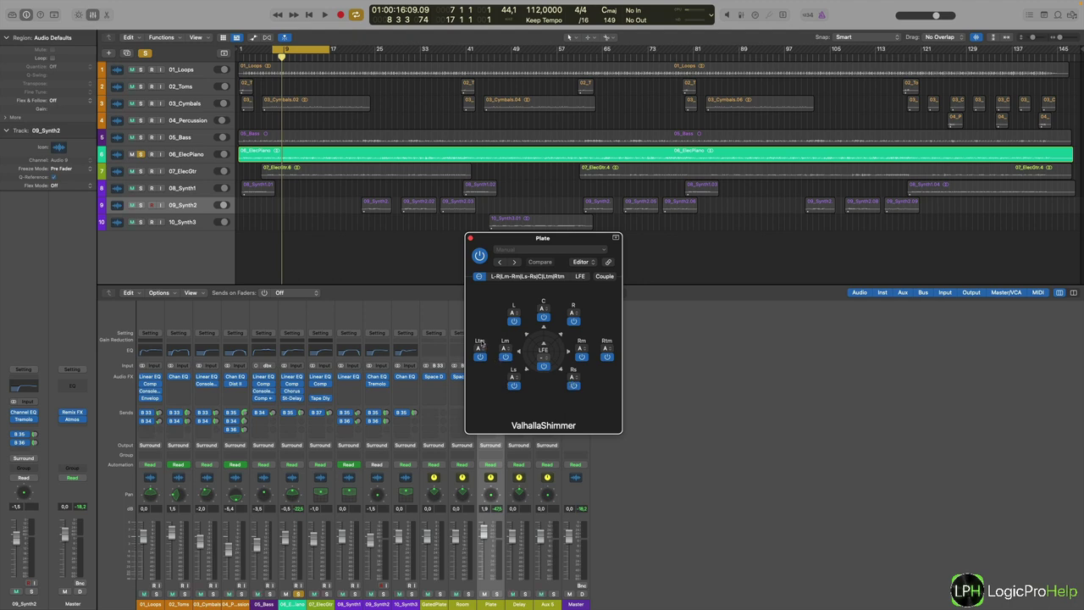
{"action": "left_click", "coordinate": [546, 367]}
Compare ValhallaShimmer's channel configuration with its reverb controls, leaving the controls of the main surround channel group open
{"action": "left_click", "coordinate": [581, 276]}
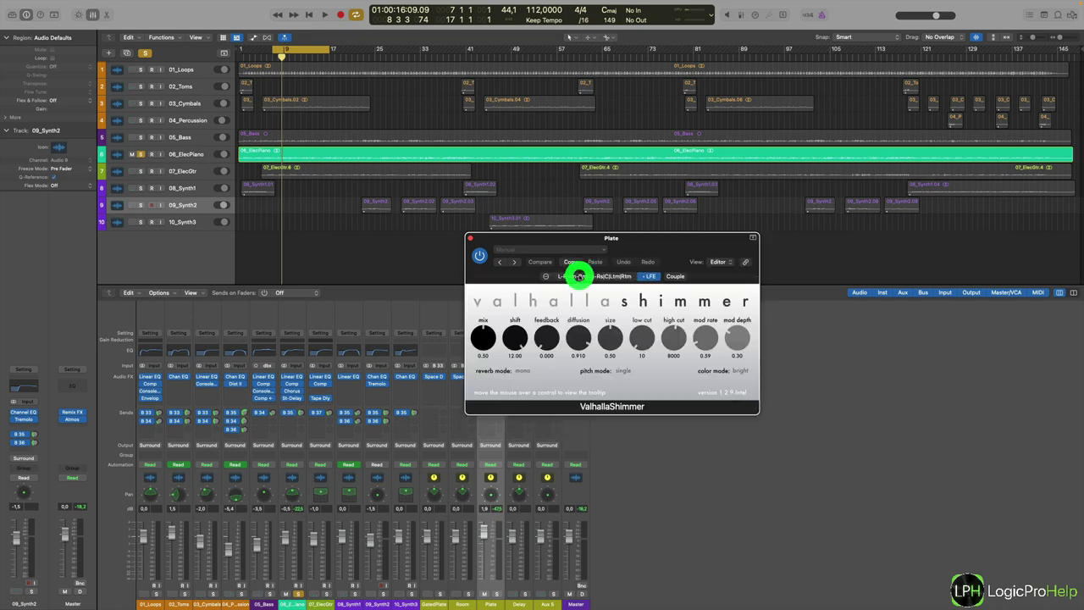
{"action": "left_click", "coordinate": [610, 278]}
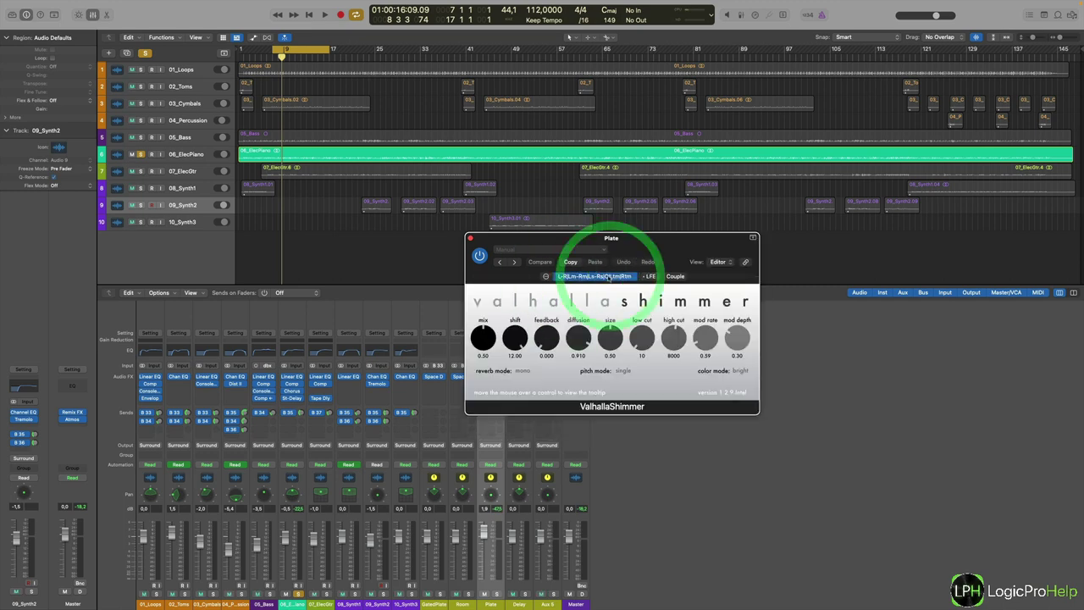
{"action": "left_click", "coordinate": [543, 277]}
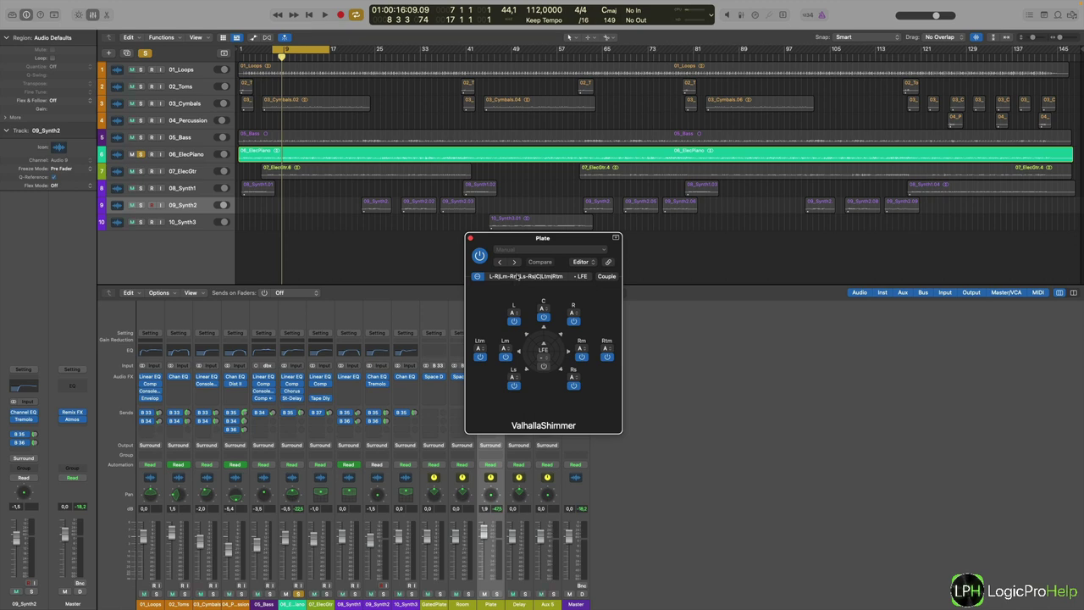
{"action": "left_click", "coordinate": [518, 276]}
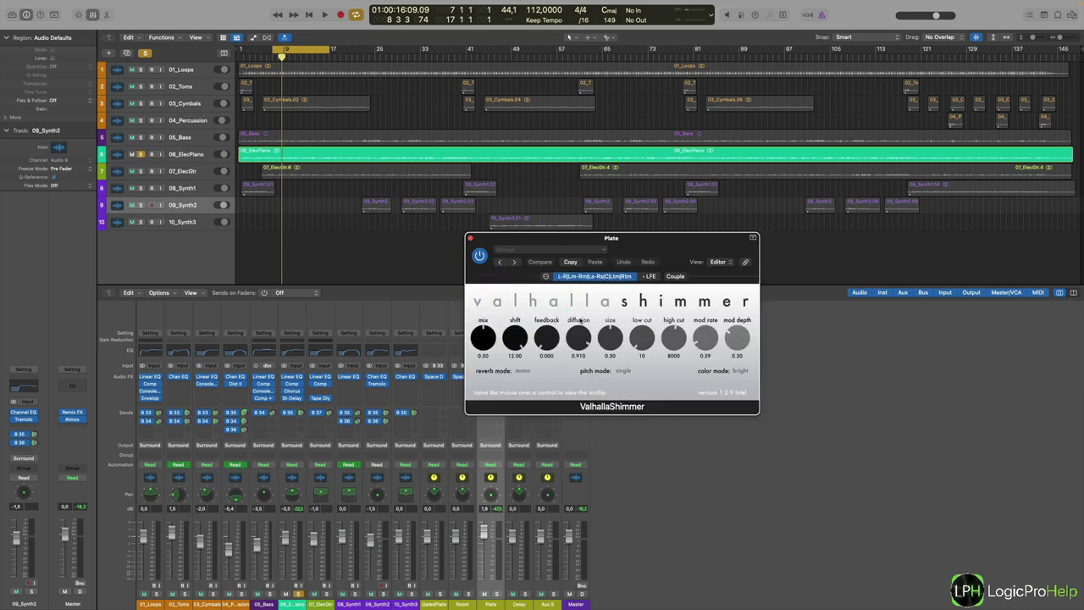
Set ValhallaShimmer's mix to 1.00, feedback to 0.647, size to 0.68, low cut to 690, mod rate to 1.55 and mod depth to 0.63
{"action": "left_click_drag", "start_coordinate": [483, 338], "coordinate": [483, 313]}
{"action": "left_click_drag", "start_coordinate": [546, 336], "coordinate": [547, 315]}
{"action": "left_click_drag", "start_coordinate": [705, 337], "coordinate": [742, 305]}
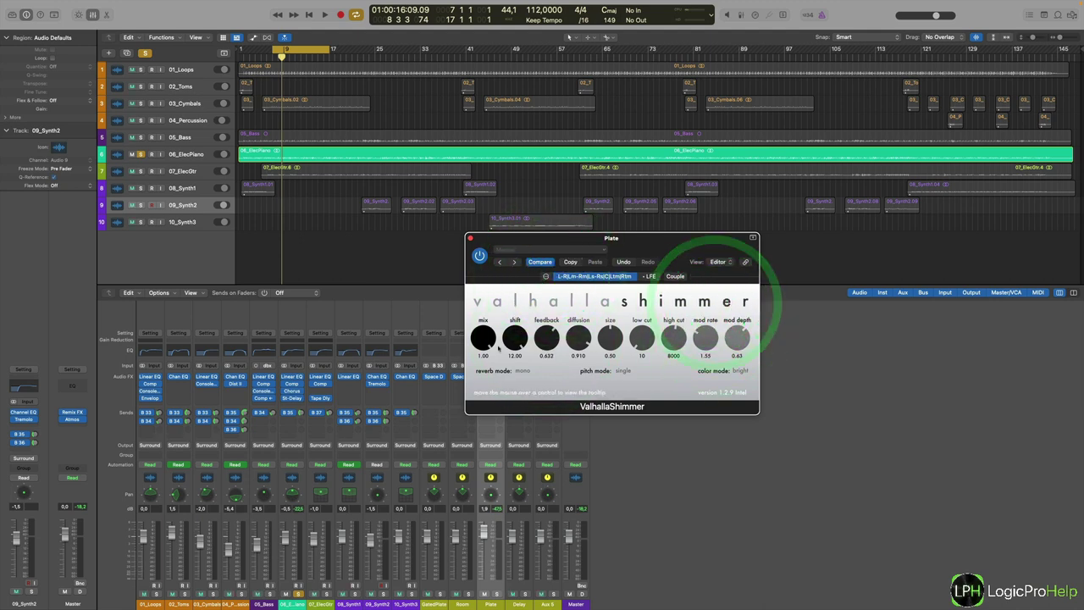
{"action": "left_click_drag", "start_coordinate": [612, 339], "coordinate": [649, 331]}
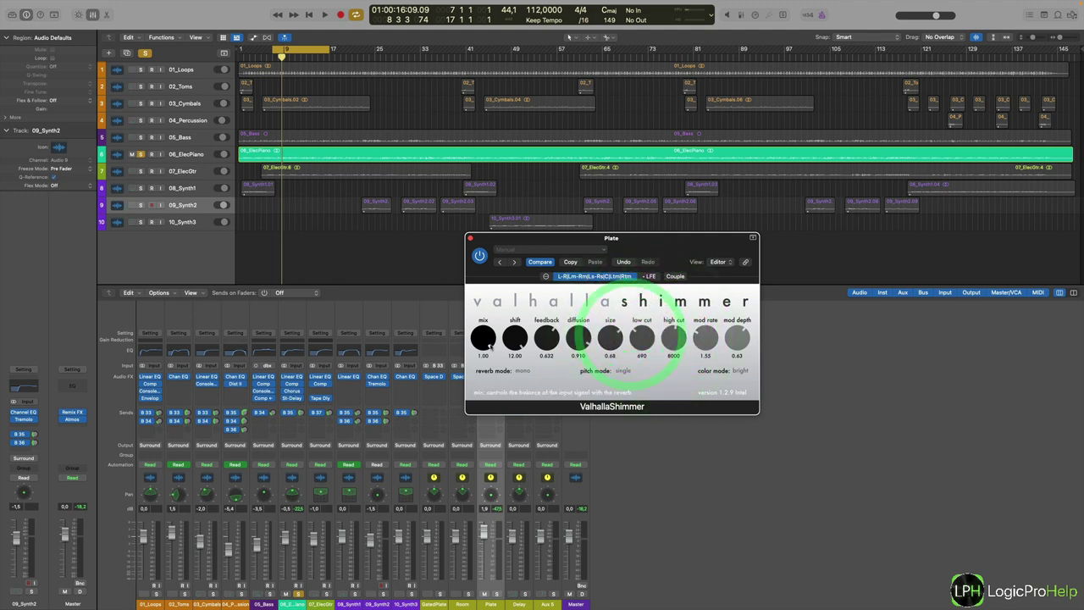
{"action": "left_click", "coordinate": [531, 339]}
{"action": "left_click_drag", "start_coordinate": [532, 339], "coordinate": [549, 339]}
Audition the shimmer reverb, raising its mod depth to 0.71 and switching the reverb mode to bigStereo
{"action": "key", "text": "space"}
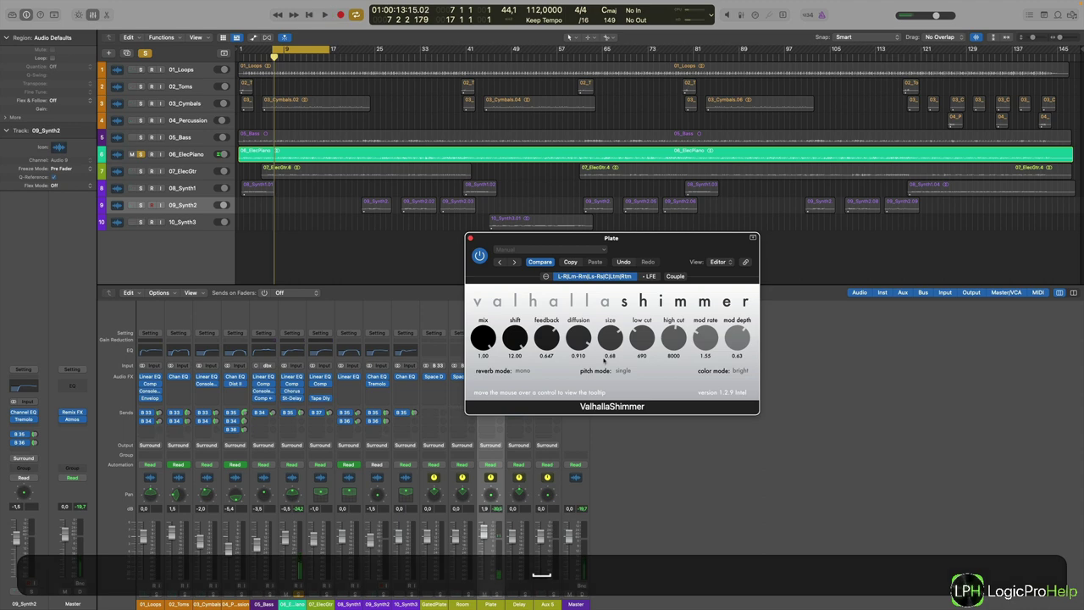
{"action": "left_click_drag", "start_coordinate": [742, 340], "coordinate": [742, 335]}
{"action": "key", "text": "space"}
{"action": "left_click", "coordinate": [622, 370]}
{"action": "left_click", "coordinate": [523, 370]}
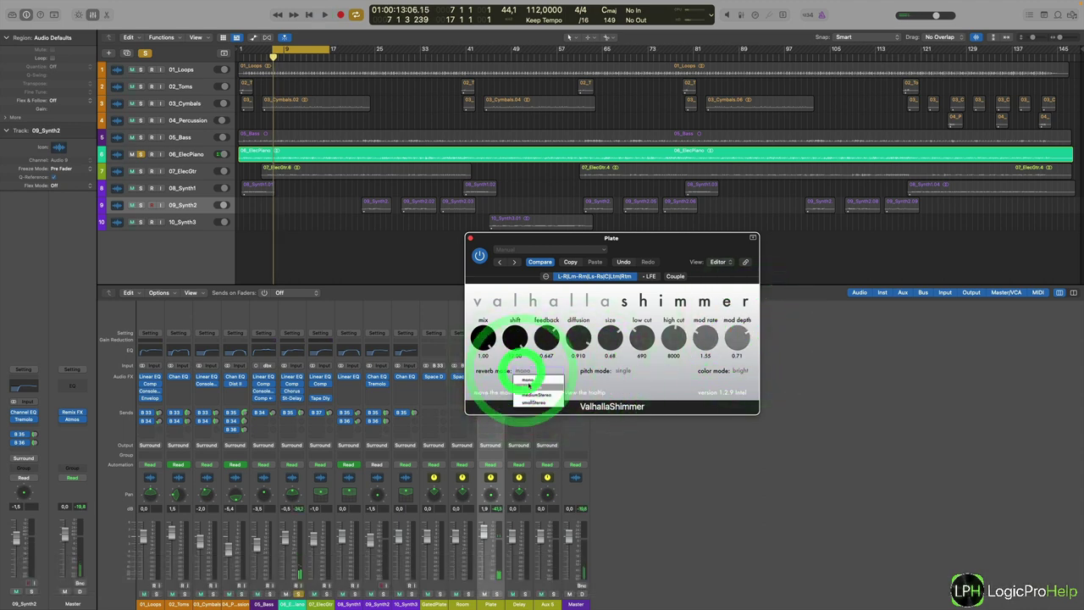
{"action": "left_click", "coordinate": [532, 387]}
{"action": "key", "text": "space"}
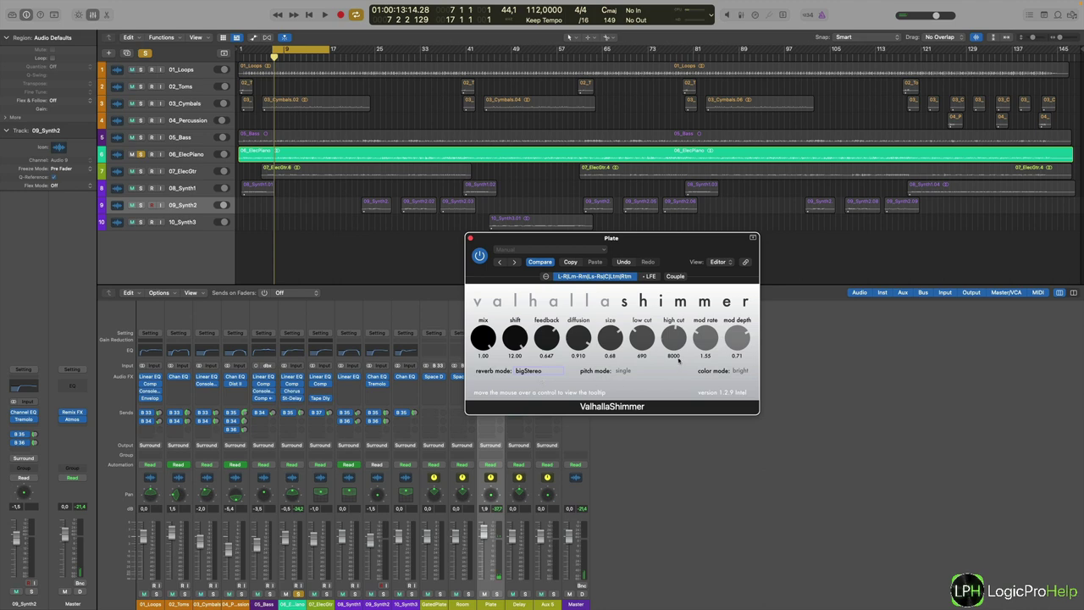
Set the reverb size to 0.66, reposition the ValhallaShimmer window and open its channel configuration
{"action": "left_click_drag", "start_coordinate": [611, 343], "coordinate": [611, 345]}
{"action": "left_click_drag", "start_coordinate": [577, 242], "coordinate": [647, 255]}
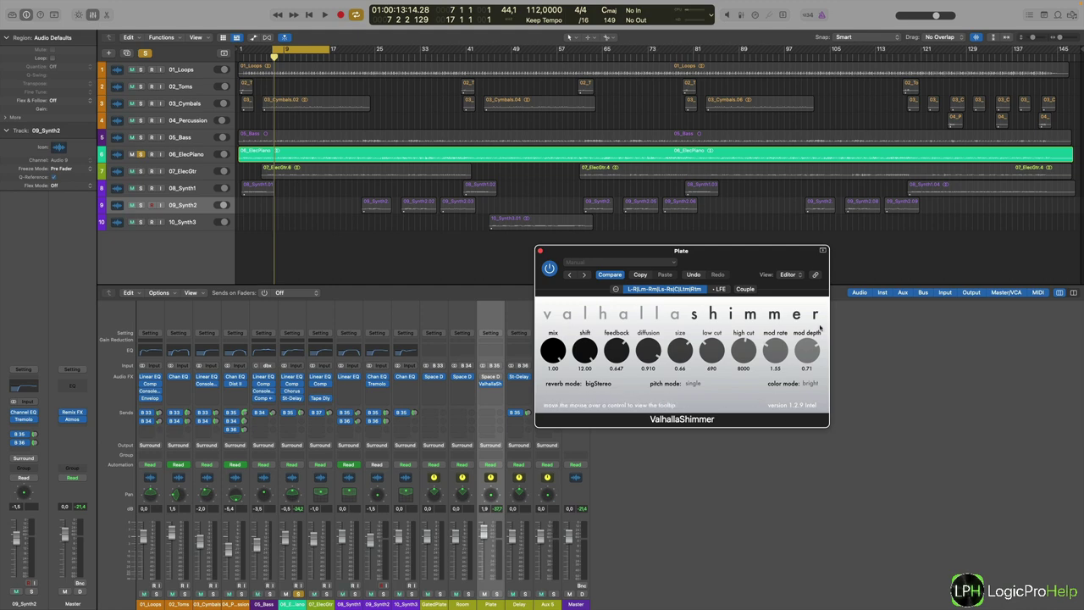
{"action": "left_click", "coordinate": [617, 288]}
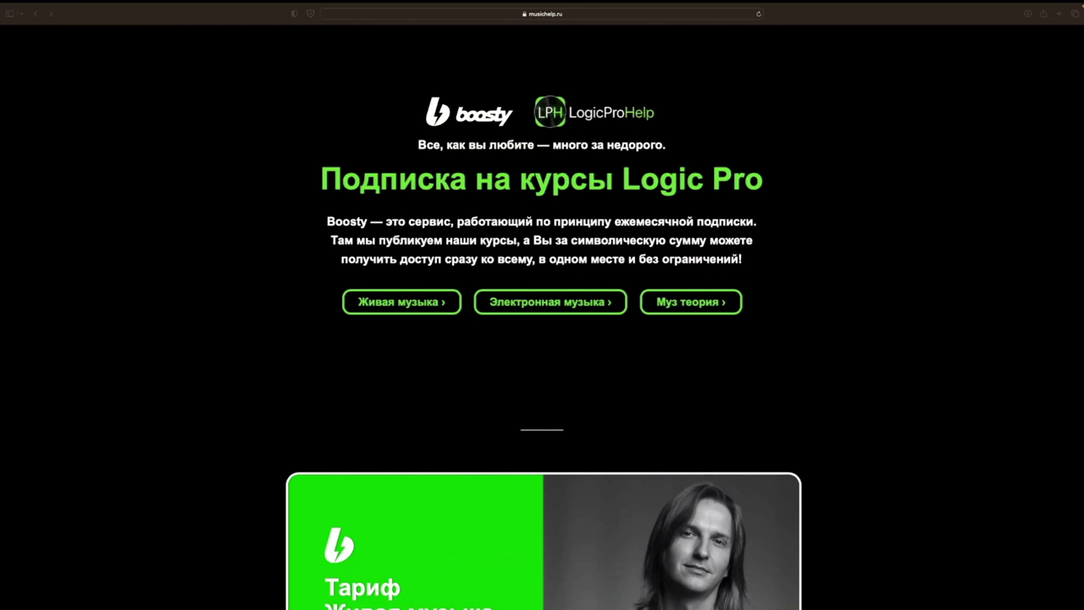
Look through the live music, electronic music and music theory subscription plans and their course lists on the musichelp.ru page
{"action": "left_click", "coordinate": [372, 146]}
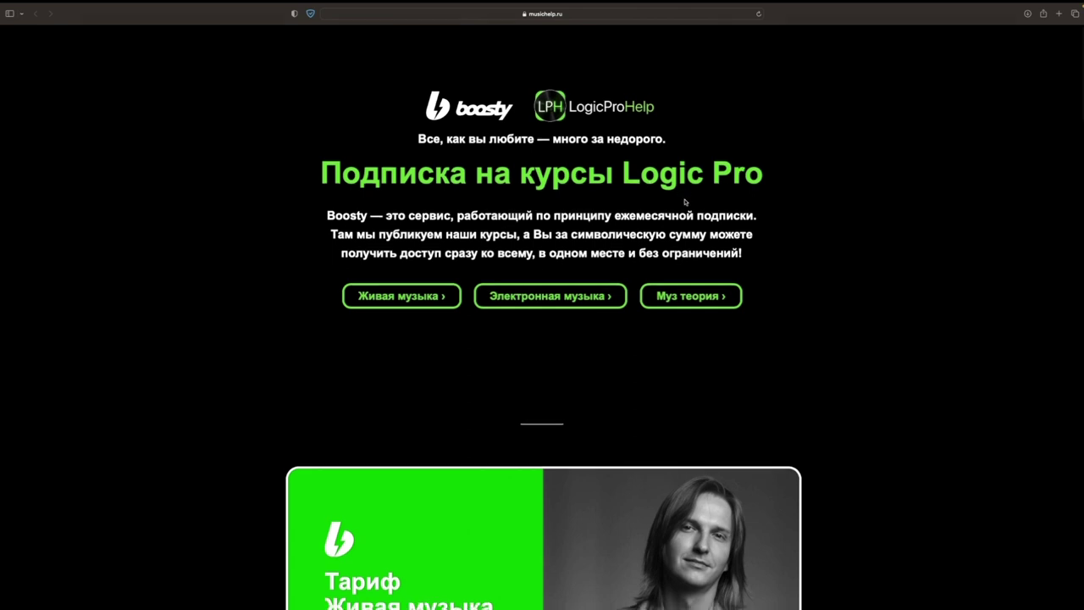
{"action": "scroll", "coordinate": [903, 224], "scroll_direction": "down", "scroll_amount": 1}
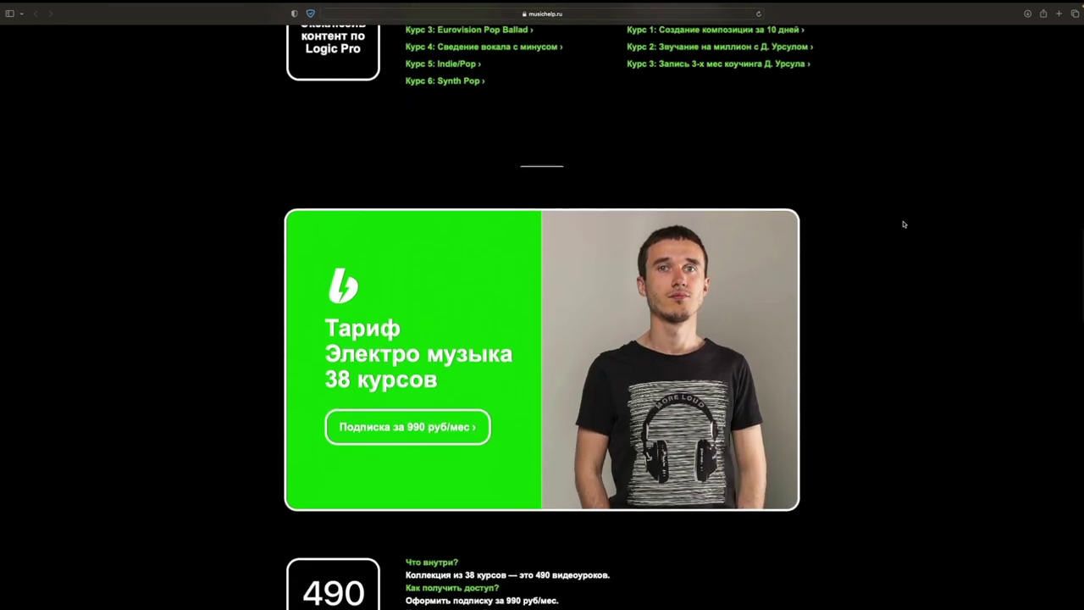
{"action": "scroll", "coordinate": [903, 224], "scroll_direction": "down", "scroll_amount": 5}
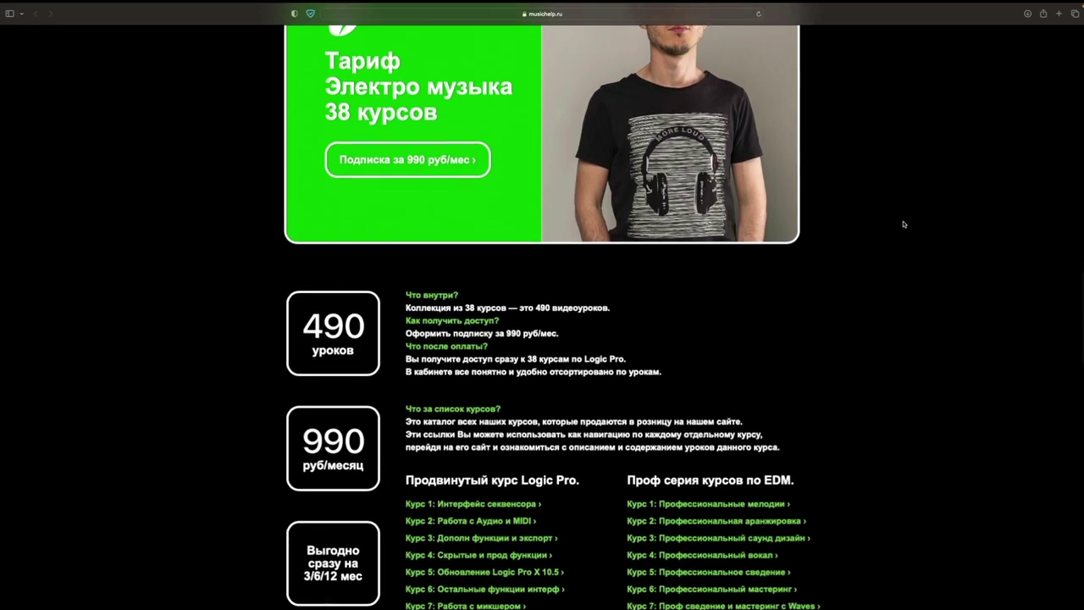
{"action": "scroll", "coordinate": [904, 224], "scroll_direction": "down", "scroll_amount": 5}
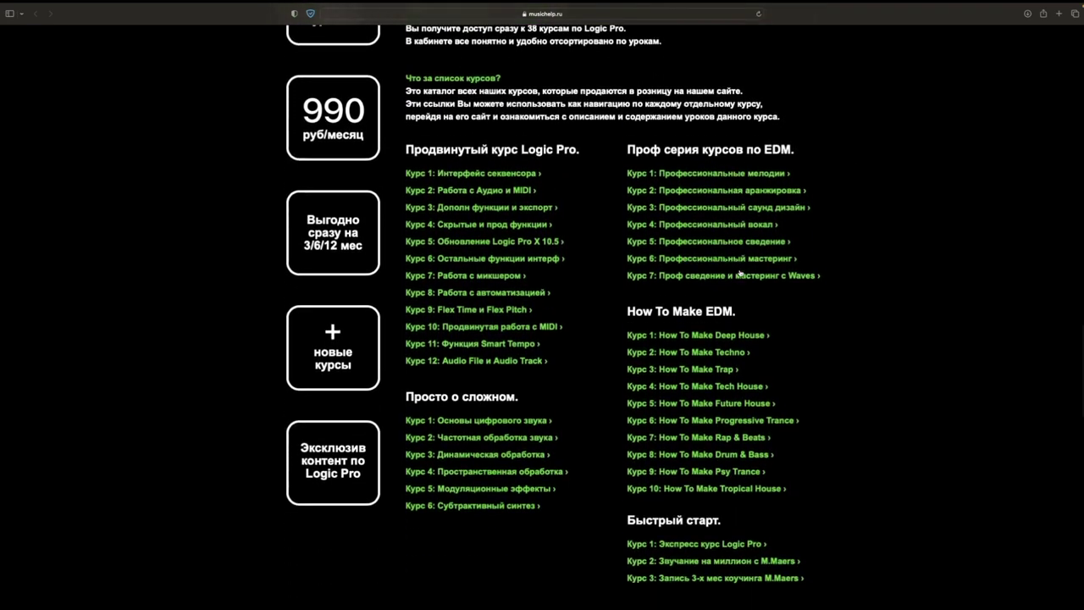
{"action": "scroll", "coordinate": [739, 271], "scroll_direction": "down", "scroll_amount": 5}
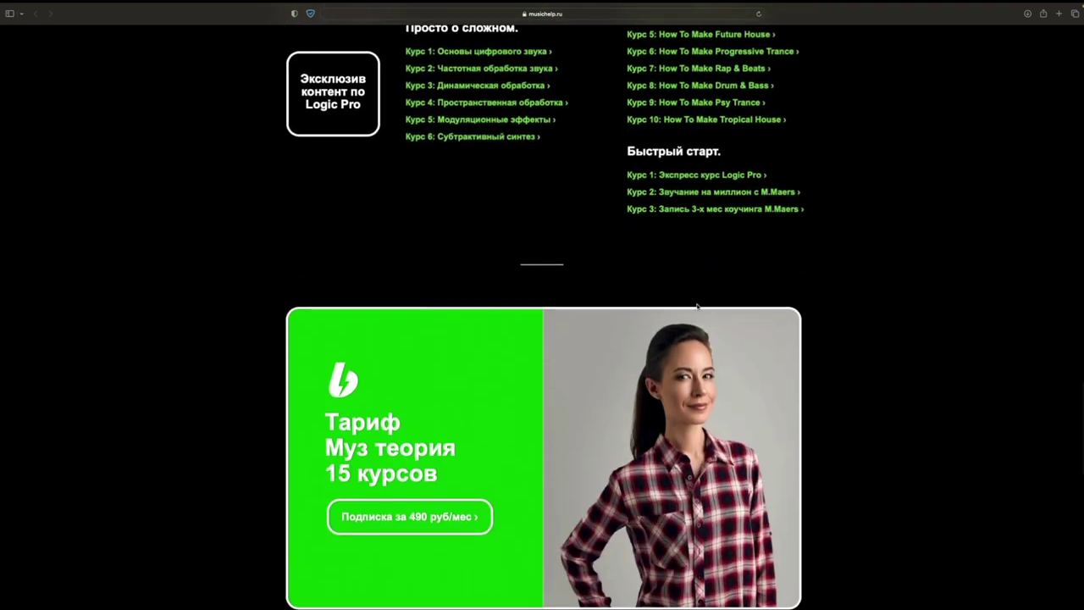
{"action": "scroll", "coordinate": [708, 306], "scroll_direction": "down", "scroll_amount": 6}
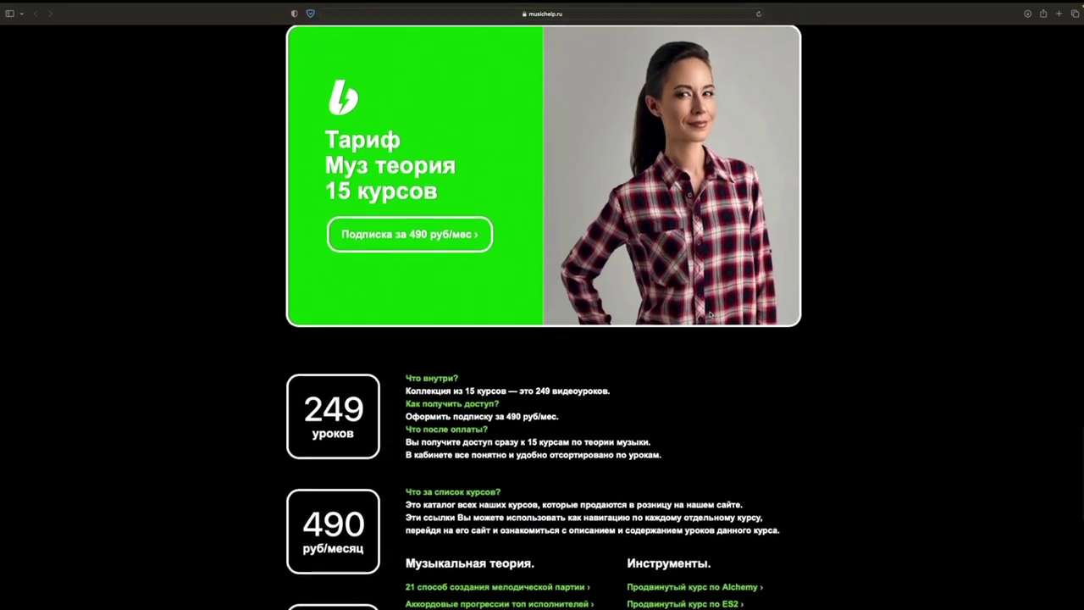
{"action": "scroll", "coordinate": [711, 315], "scroll_direction": "down", "scroll_amount": 7}
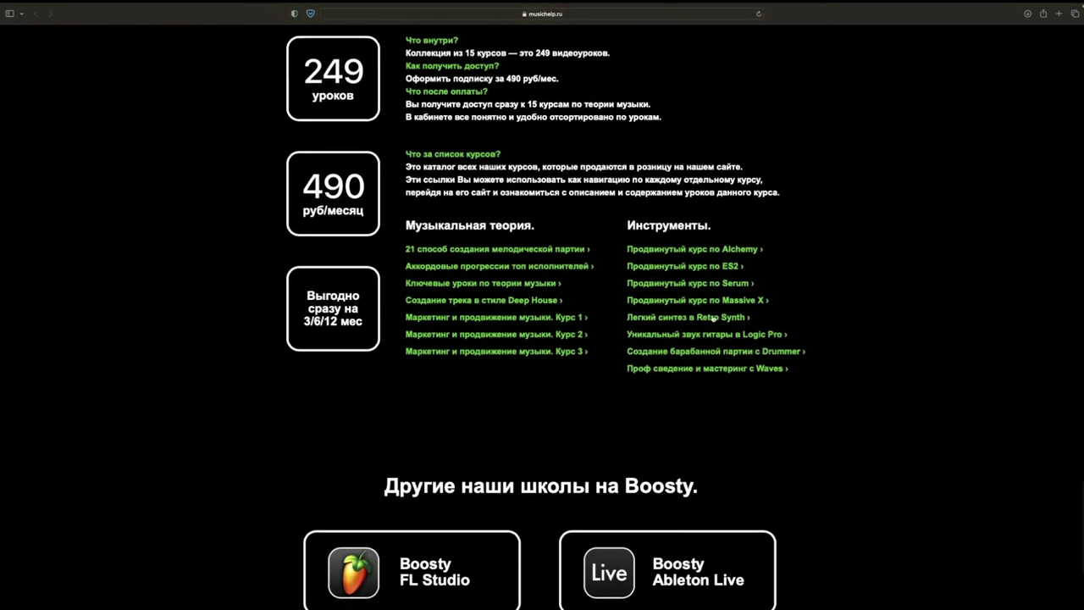
{"action": "scroll", "coordinate": [713, 319], "scroll_direction": "up", "scroll_amount": 20}
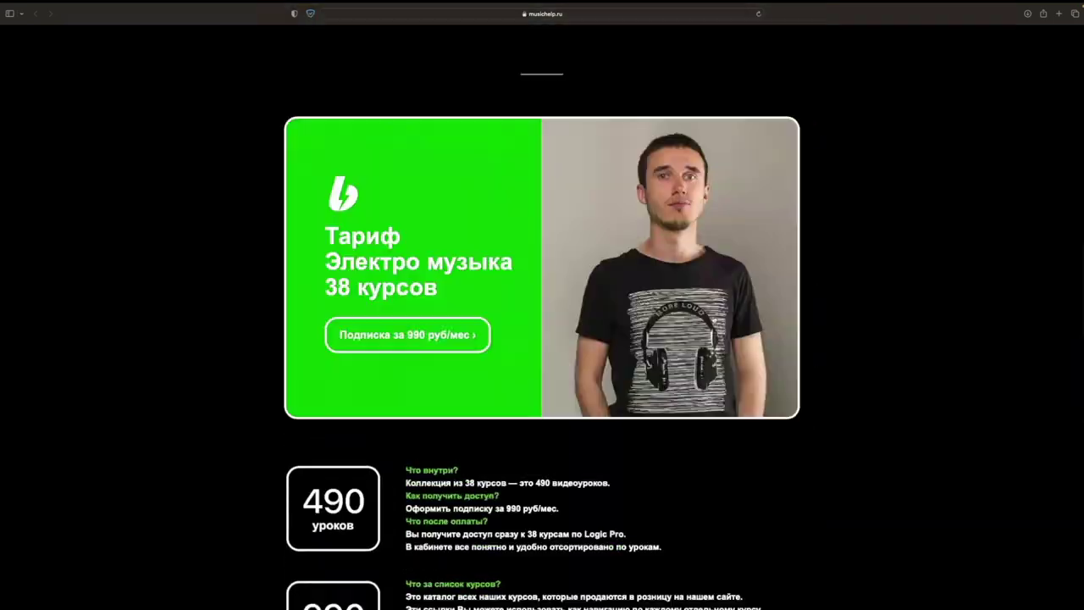
{"action": "scroll", "coordinate": [711, 313], "scroll_direction": "up", "scroll_amount": 3}
{"action": "scroll", "coordinate": [711, 317], "scroll_direction": "down", "scroll_amount": 5}
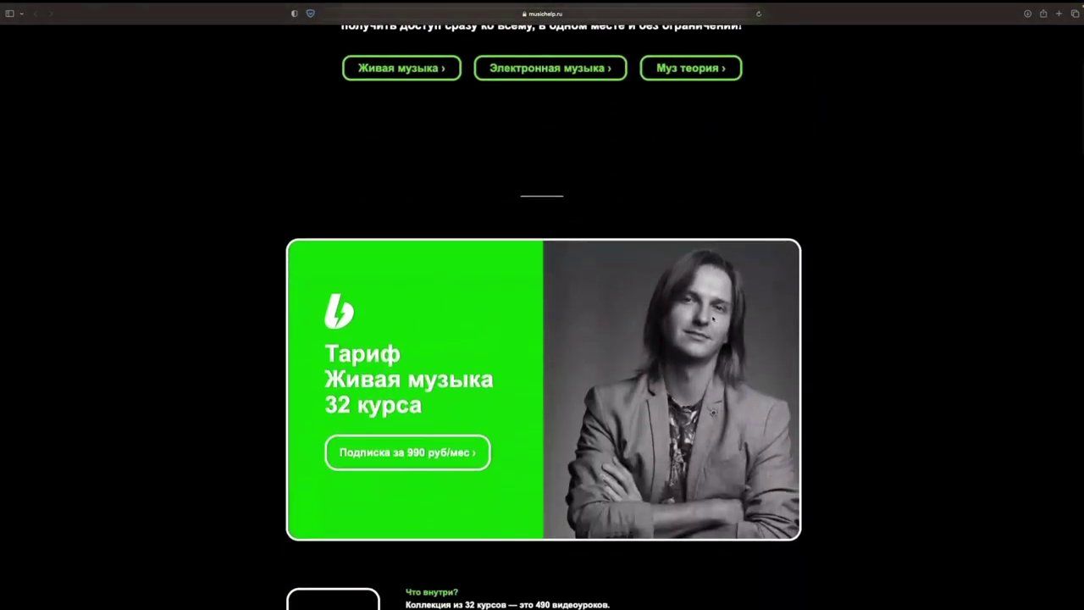
{"action": "scroll", "coordinate": [509, 382], "scroll_direction": "up", "scroll_amount": 6}
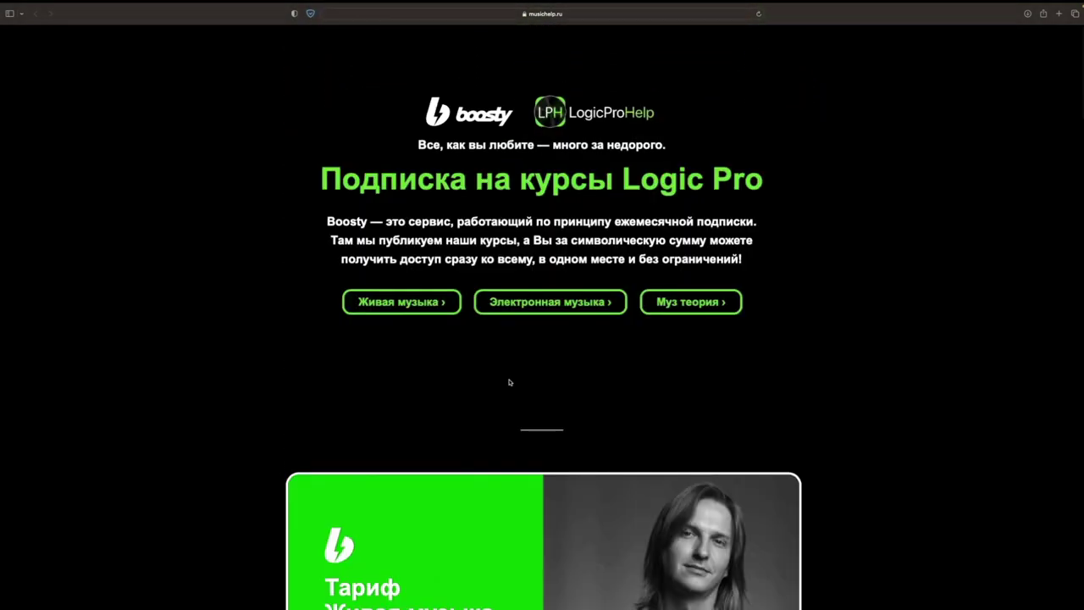
Open the live music plan's Boosty page, start subscribing and sign in with the VK account
{"action": "left_click", "coordinate": [386, 303]}
{"action": "left_click", "coordinate": [385, 302]}
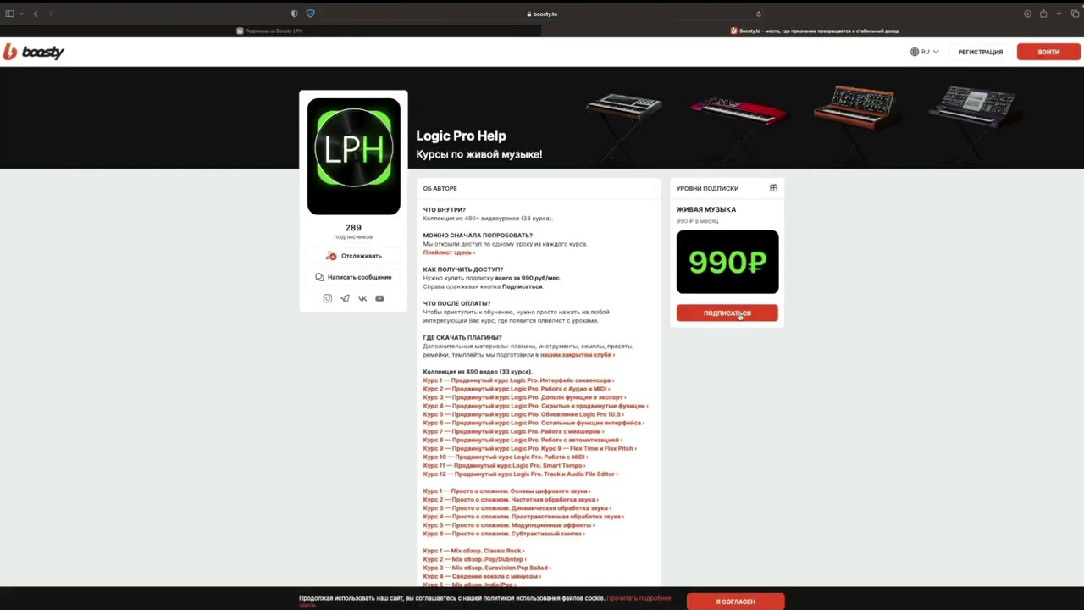
{"action": "left_click", "coordinate": [691, 317]}
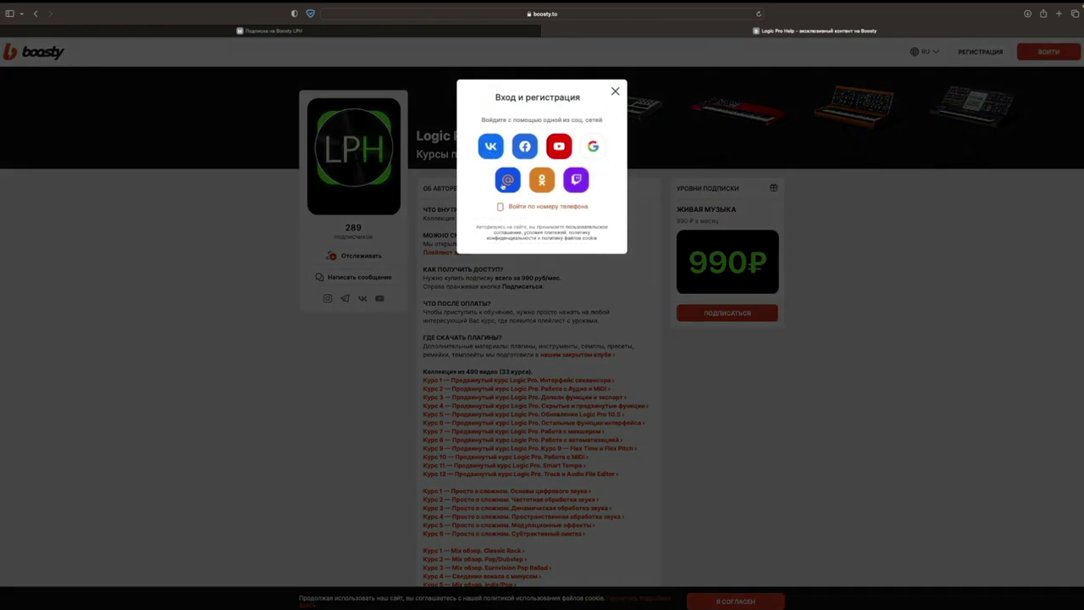
{"action": "left_click", "coordinate": [492, 147]}
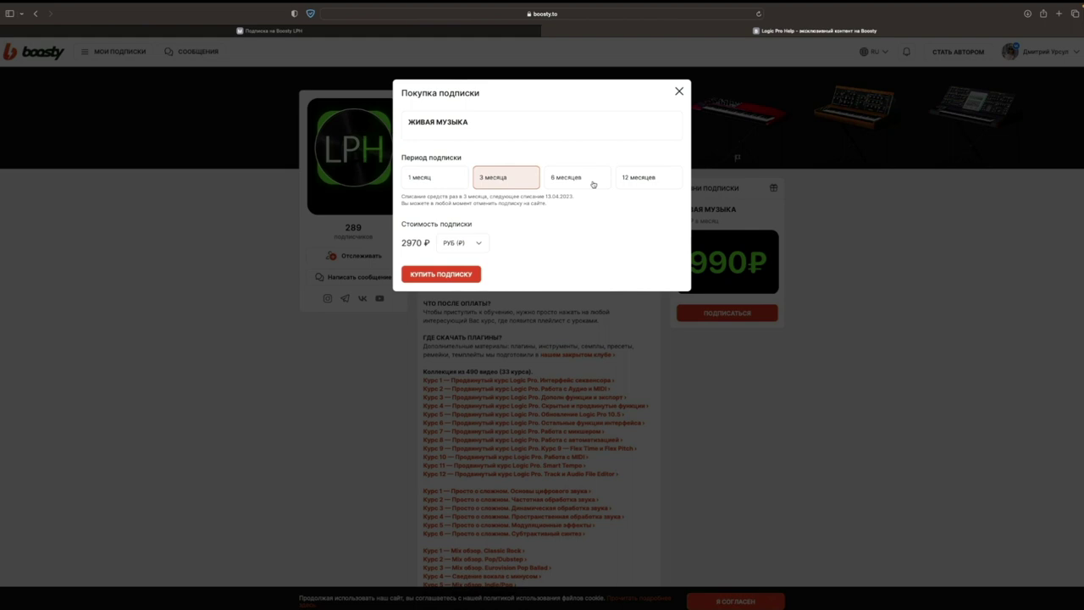
Try out the subscription periods for the live music plan, choose 1 month and open the payment form
{"action": "left_click", "coordinate": [592, 181]}
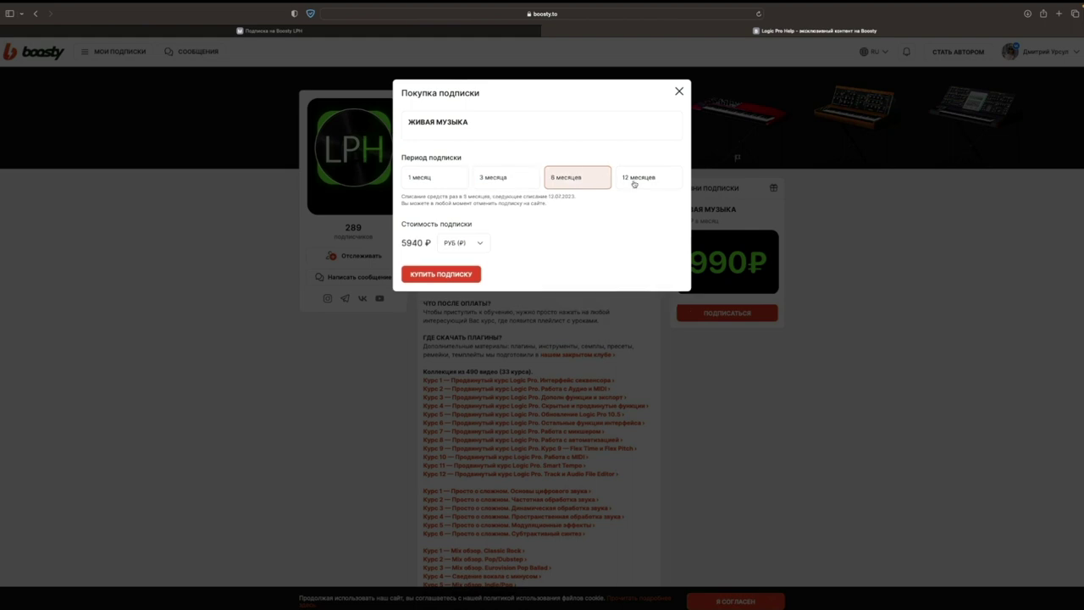
{"action": "left_click", "coordinate": [635, 183]}
{"action": "left_click", "coordinate": [434, 182]}
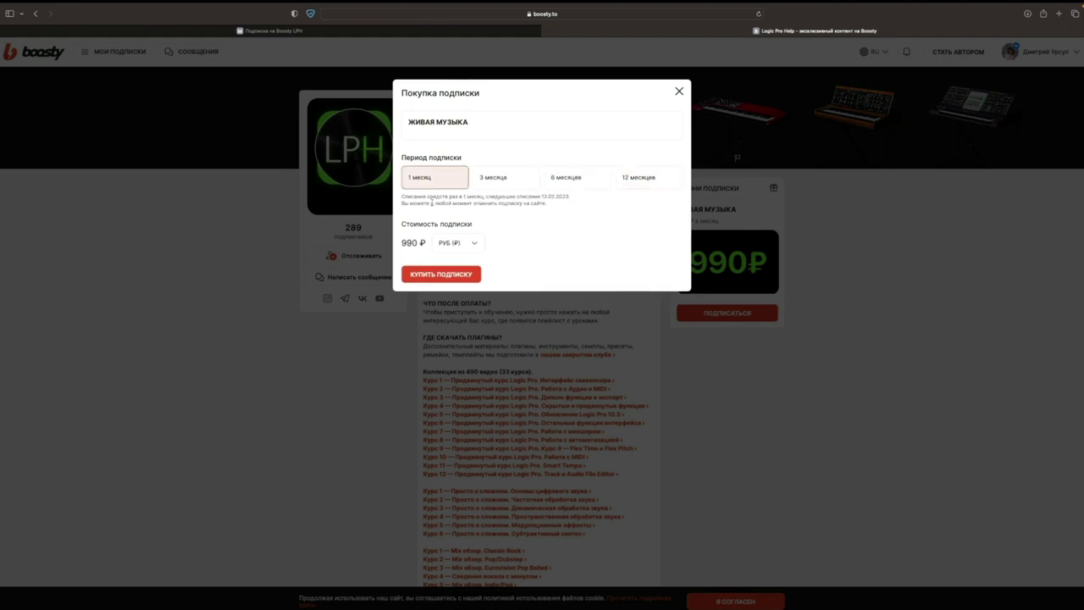
{"action": "left_click", "coordinate": [442, 273]}
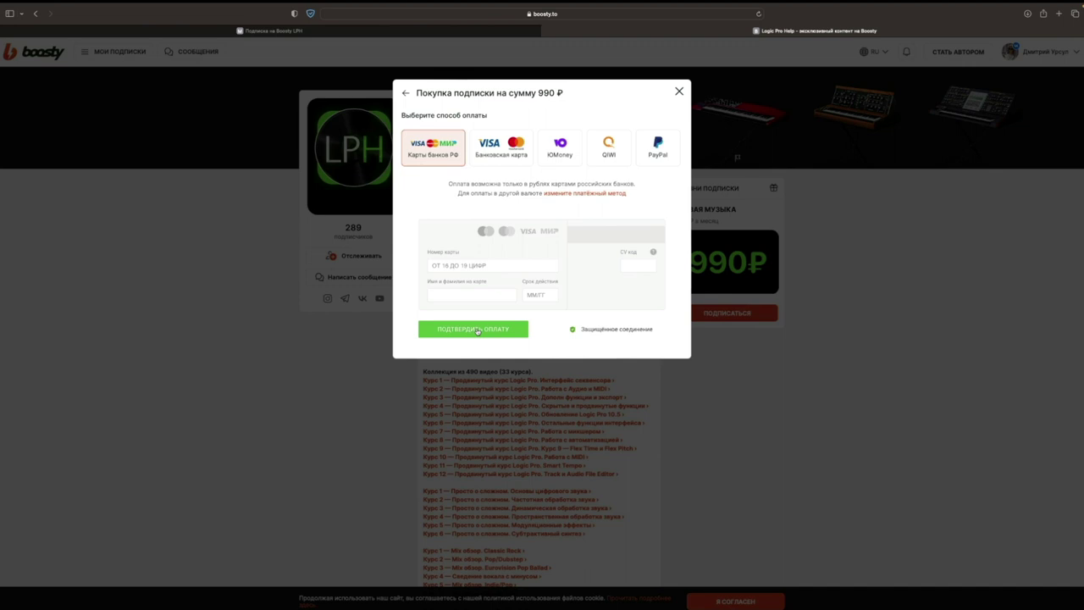
{"action": "left_click", "coordinate": [570, 377]}
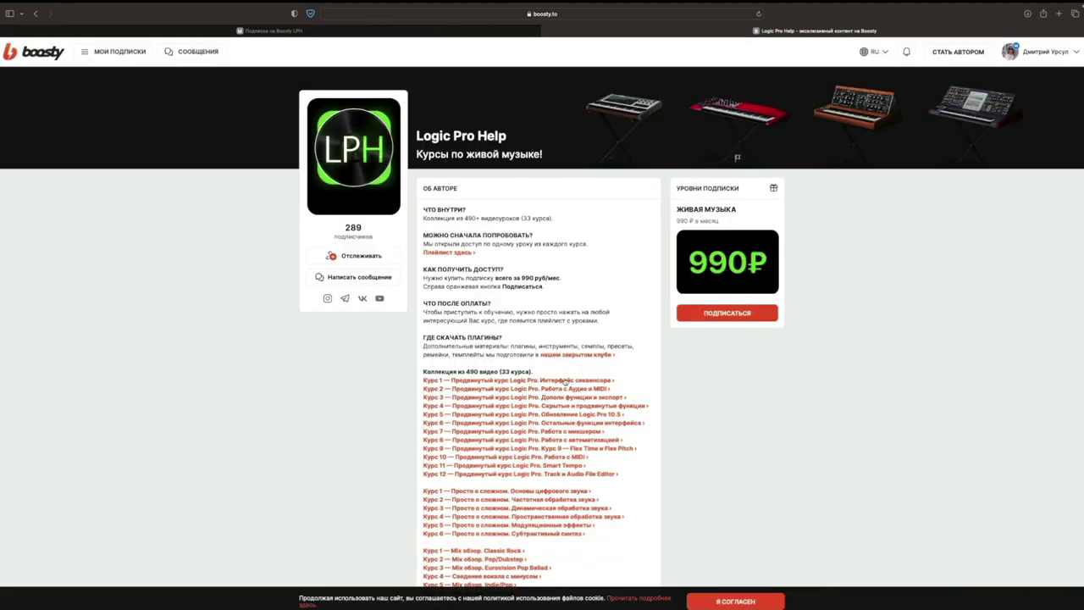
Look through the live music course list on Boosty and return to the start of the musichelp.ru subscription page
{"action": "scroll", "coordinate": [564, 380], "scroll_direction": "down", "scroll_amount": 2}
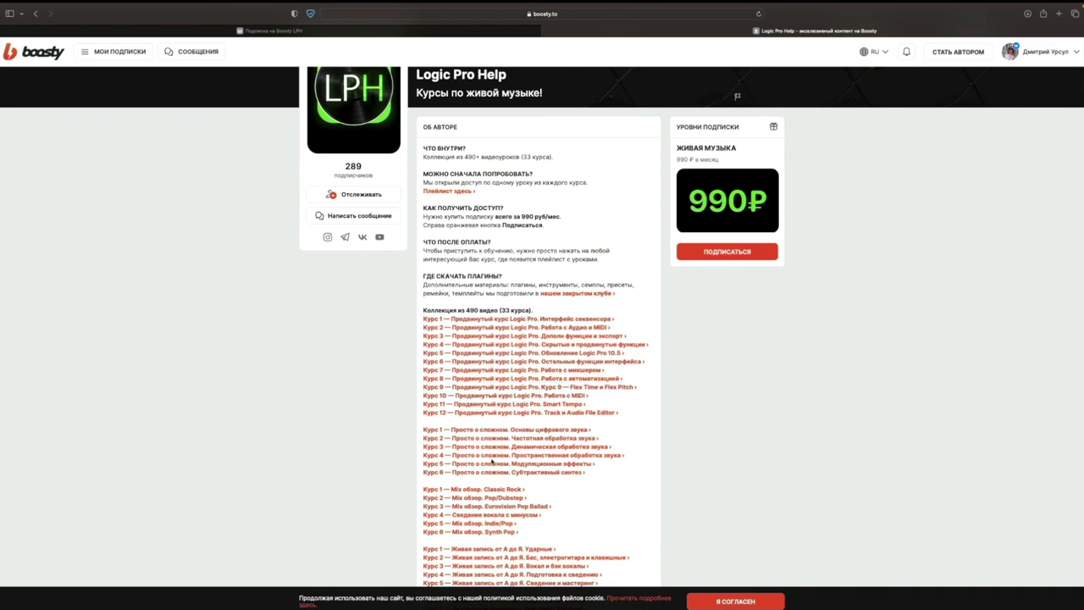
{"action": "scroll", "coordinate": [491, 459], "scroll_direction": "down", "scroll_amount": 1}
{"action": "left_click", "coordinate": [380, 36]}
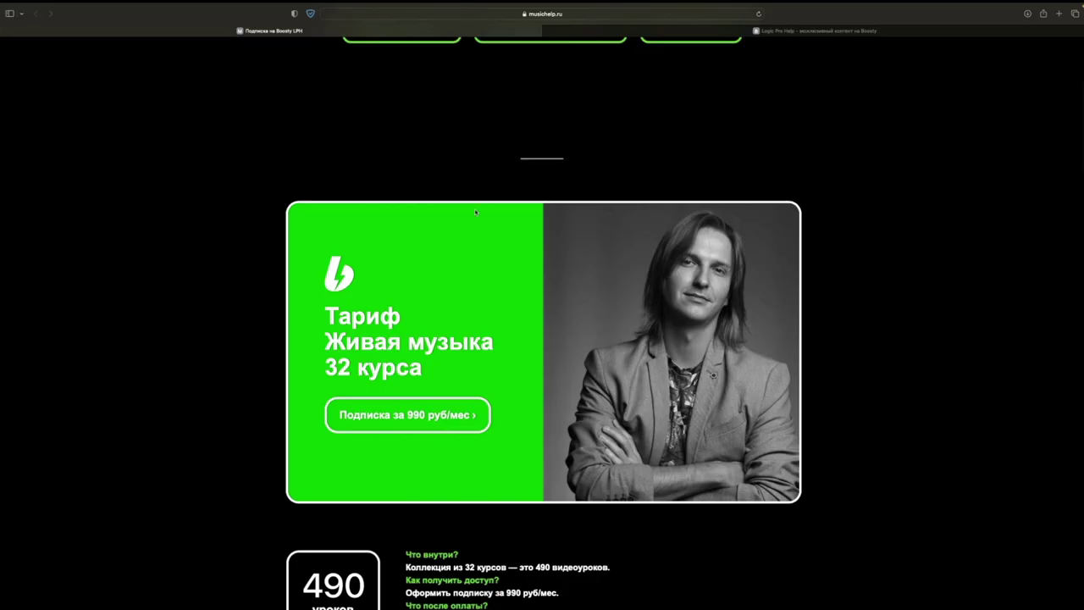
{"action": "scroll", "coordinate": [493, 239], "scroll_direction": "up", "scroll_amount": 5}
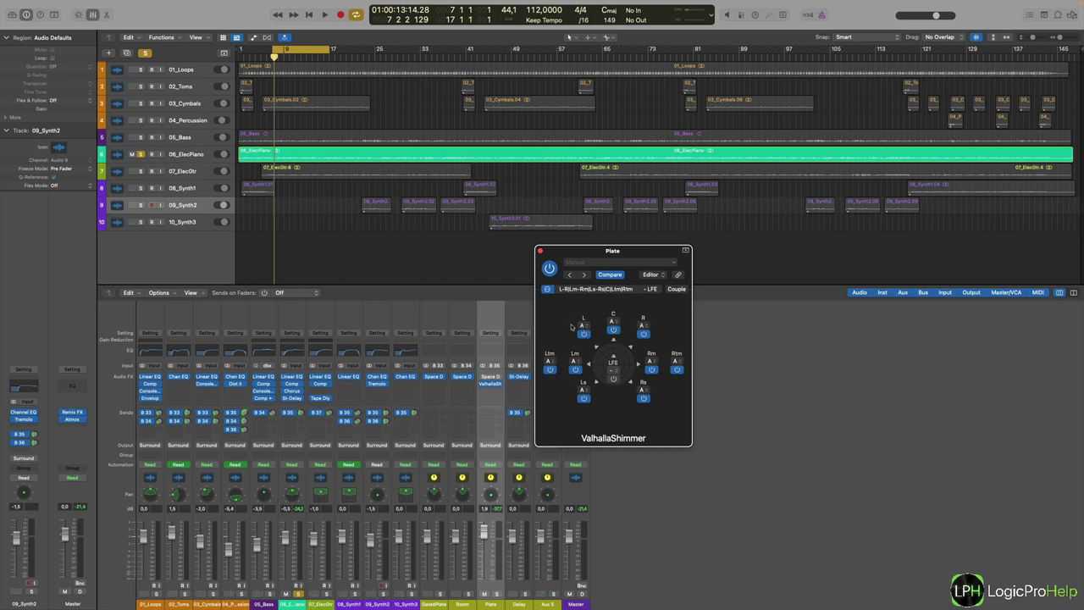
Switch to Logic Pro and assign the Ls and Rs channels of ValhallaShimmer to configuration group B
{"action": "left_click", "coordinate": [585, 392]}
{"action": "left_click", "coordinate": [585, 393]}
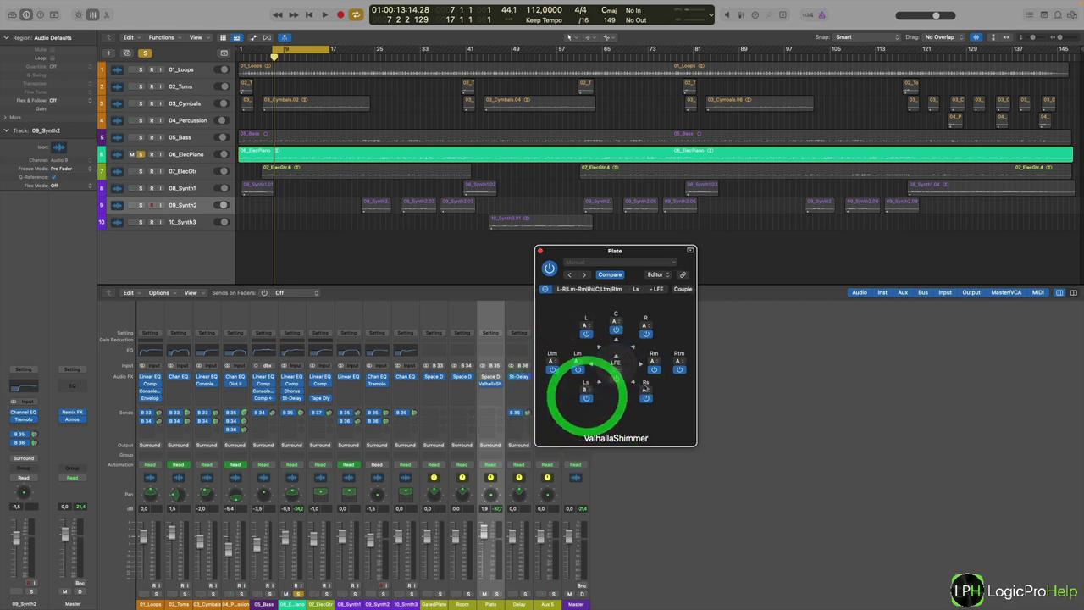
{"action": "left_click", "coordinate": [645, 390]}
{"action": "left_click", "coordinate": [654, 386]}
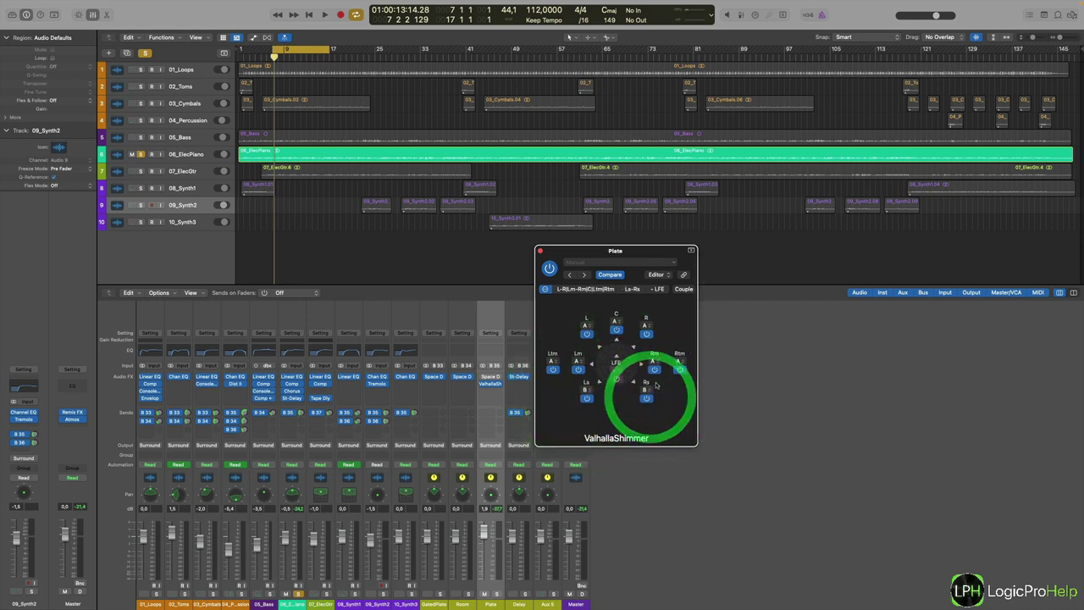
Assign the Lm and Rm channels to group C and the Ltm and Rtm channels to group D
{"action": "left_click", "coordinate": [577, 365]}
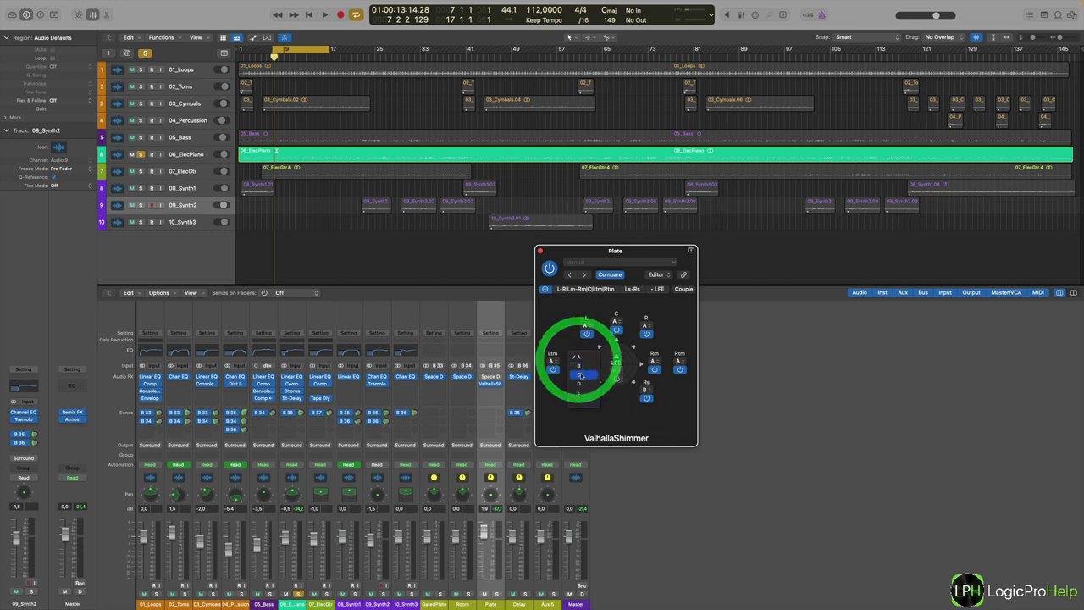
{"action": "left_click", "coordinate": [581, 377]}
{"action": "left_click", "coordinate": [657, 363]}
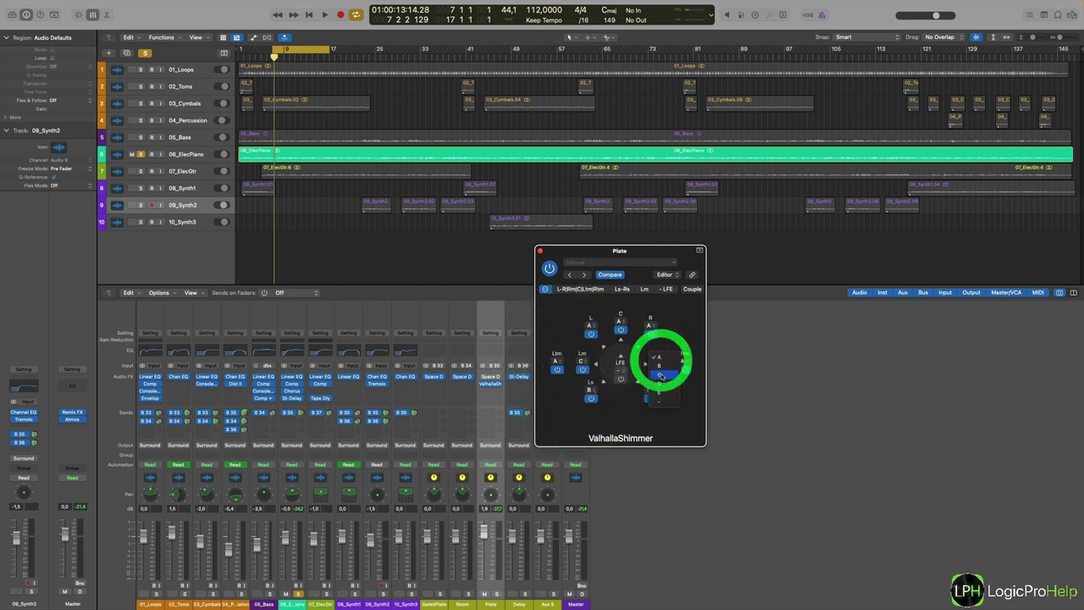
{"action": "left_click", "coordinate": [558, 362]}
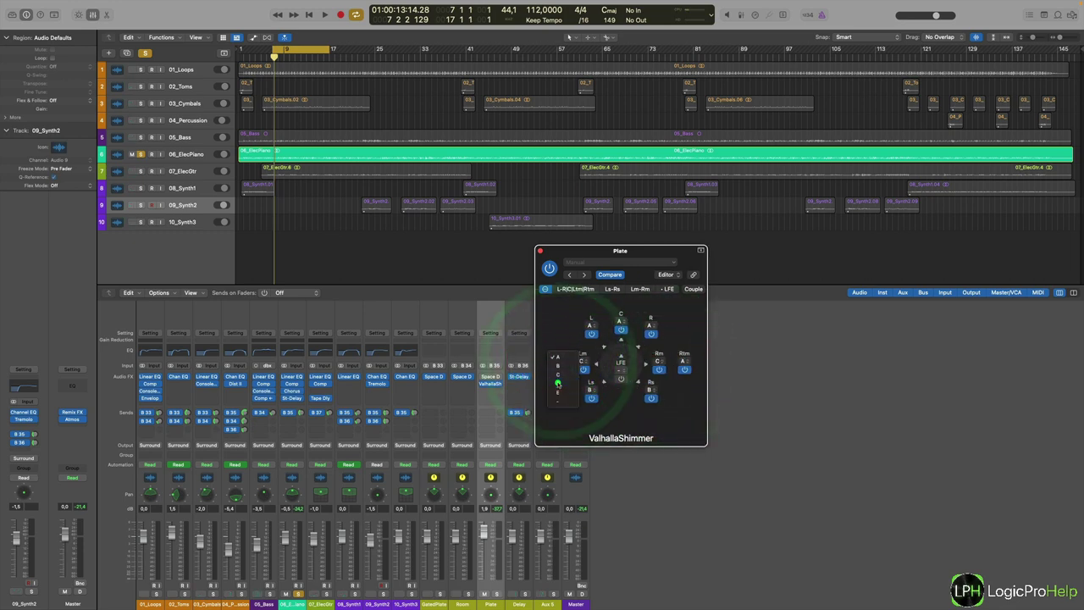
{"action": "left_click", "coordinate": [554, 378]}
{"action": "left_click", "coordinate": [689, 360]}
{"action": "left_click", "coordinate": [691, 383]}
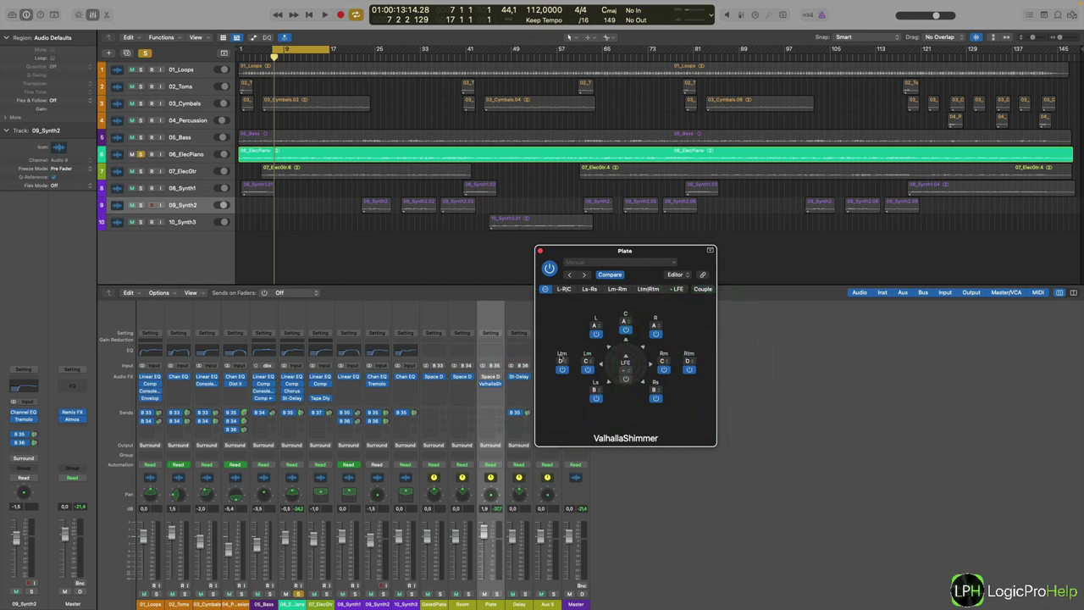
Compare the ValhallaShimmer settings of the L-R|C, Ls-Rs, Lm-Rm and Ltm|Rtm channel groups
{"action": "left_click", "coordinate": [568, 290]}
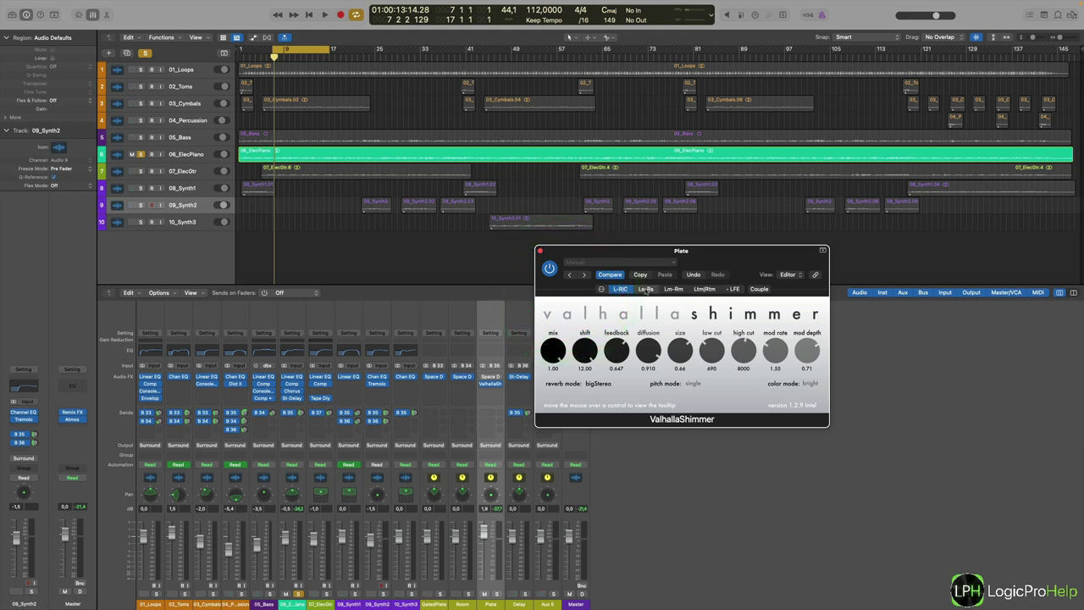
{"action": "left_click", "coordinate": [645, 289]}
{"action": "left_click", "coordinate": [705, 288]}
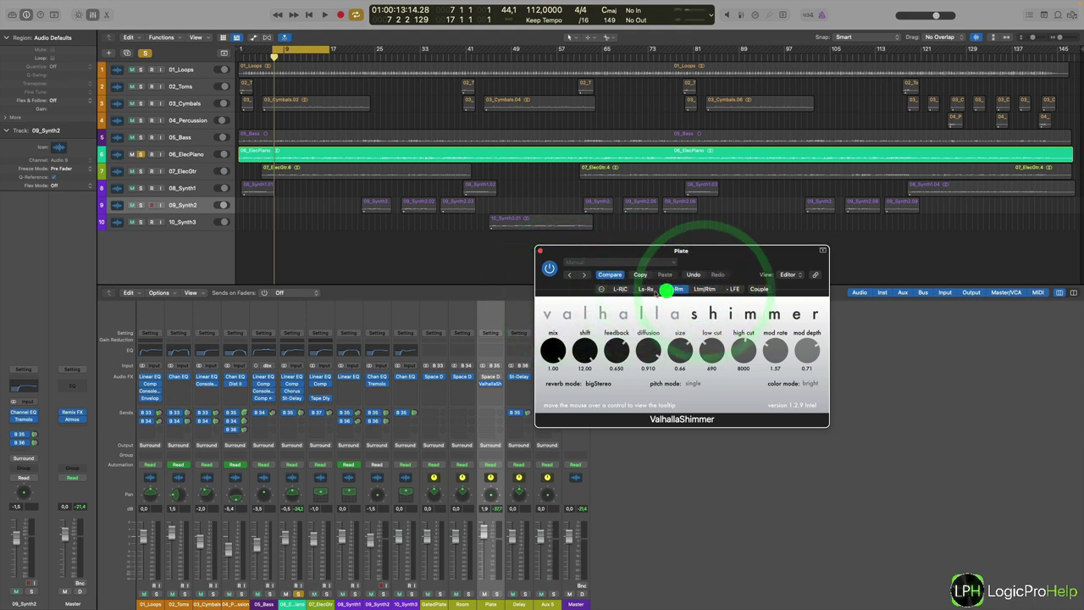
{"action": "left_click", "coordinate": [643, 288]}
{"action": "left_click", "coordinate": [621, 289]}
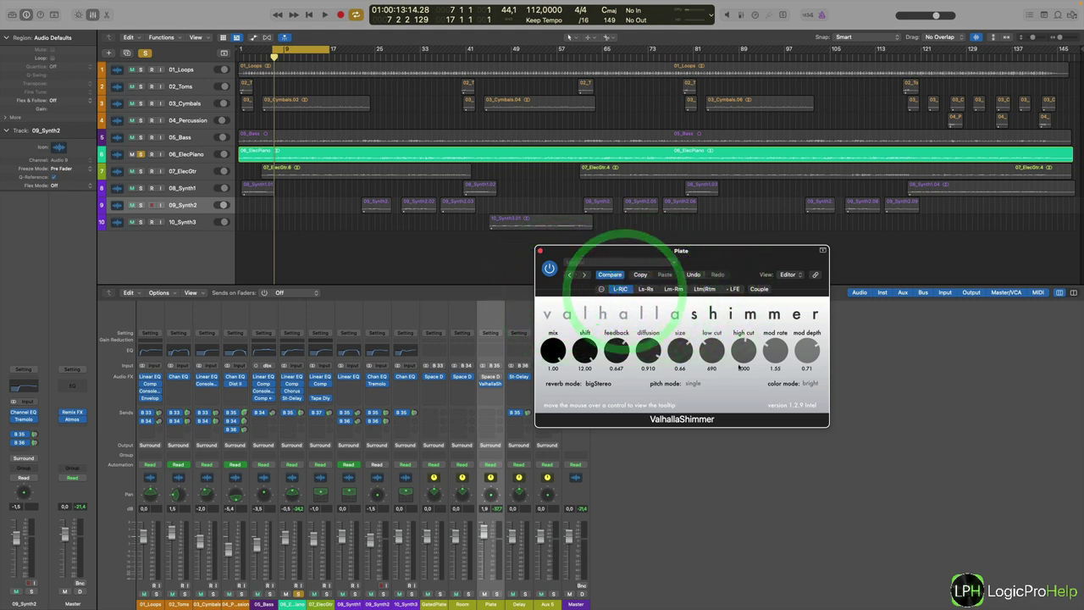
{"action": "left_click", "coordinate": [645, 288]}
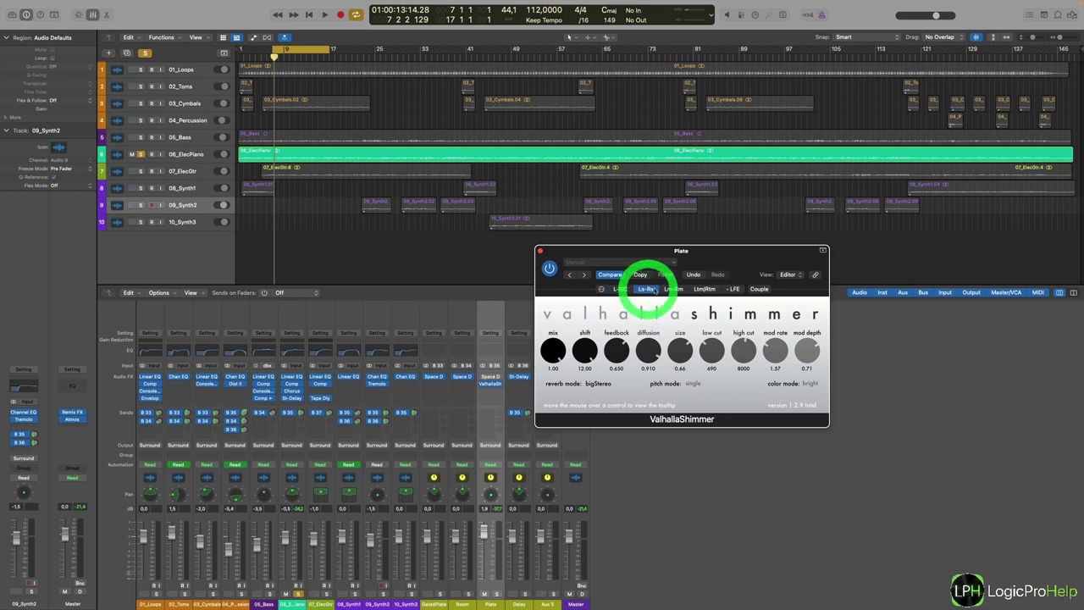
{"action": "left_click", "coordinate": [677, 288]}
{"action": "left_click", "coordinate": [704, 289]}
For the L-R|C group, set the reverb size to 0.34 and bring the pitch shift down to about 0
{"action": "left_click", "coordinate": [621, 288]}
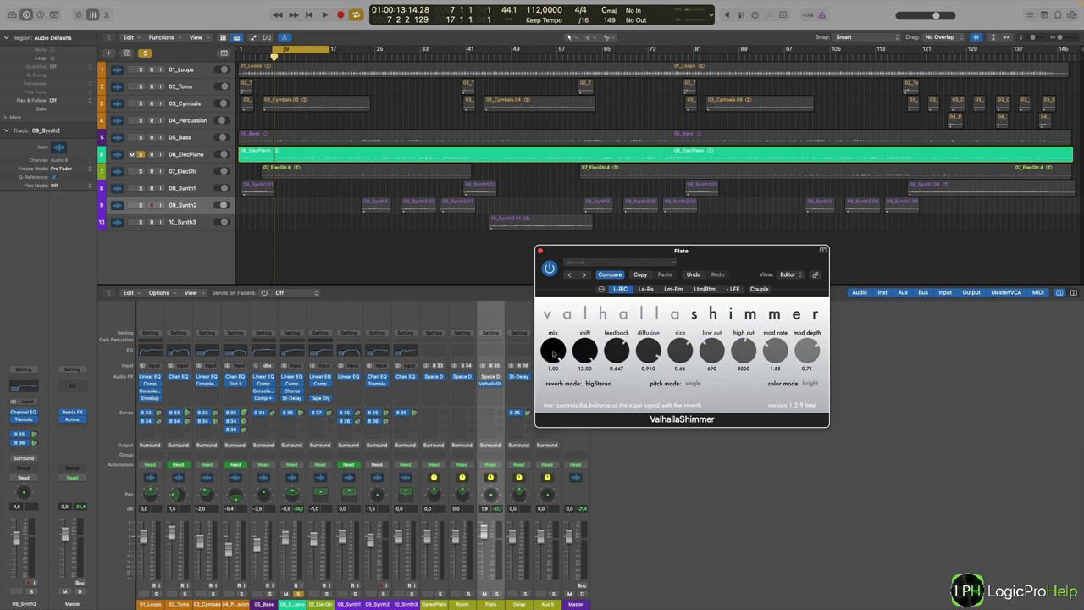
{"action": "left_click", "coordinate": [553, 354]}
{"action": "left_click_drag", "start_coordinate": [686, 373], "coordinate": [686, 385]}
{"action": "left_click_drag", "start_coordinate": [591, 356], "coordinate": [588, 394]}
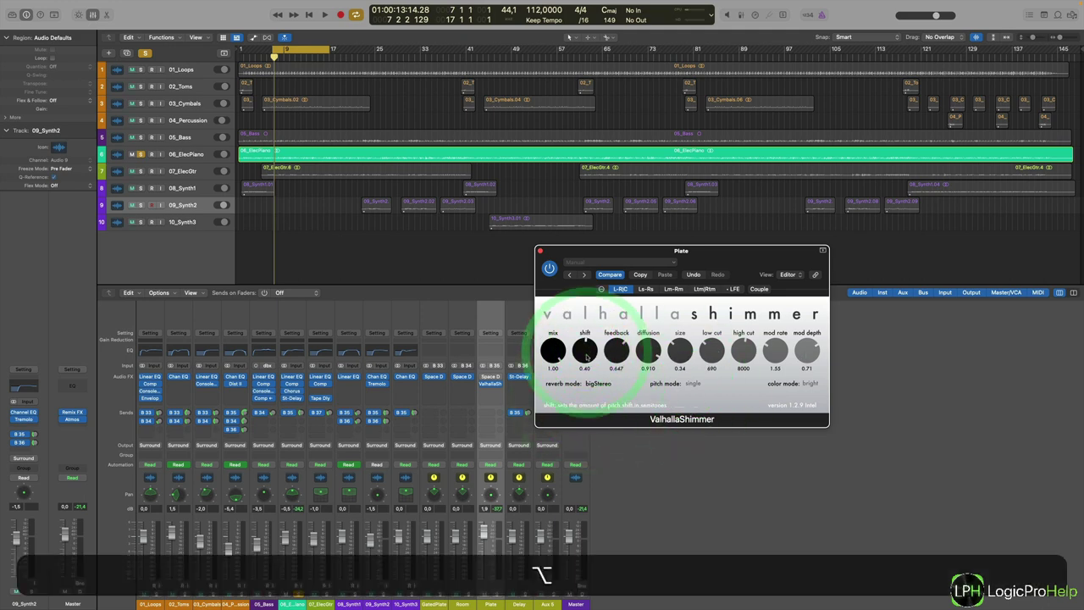
{"action": "left_click", "coordinate": [587, 356], "text": "alt"}
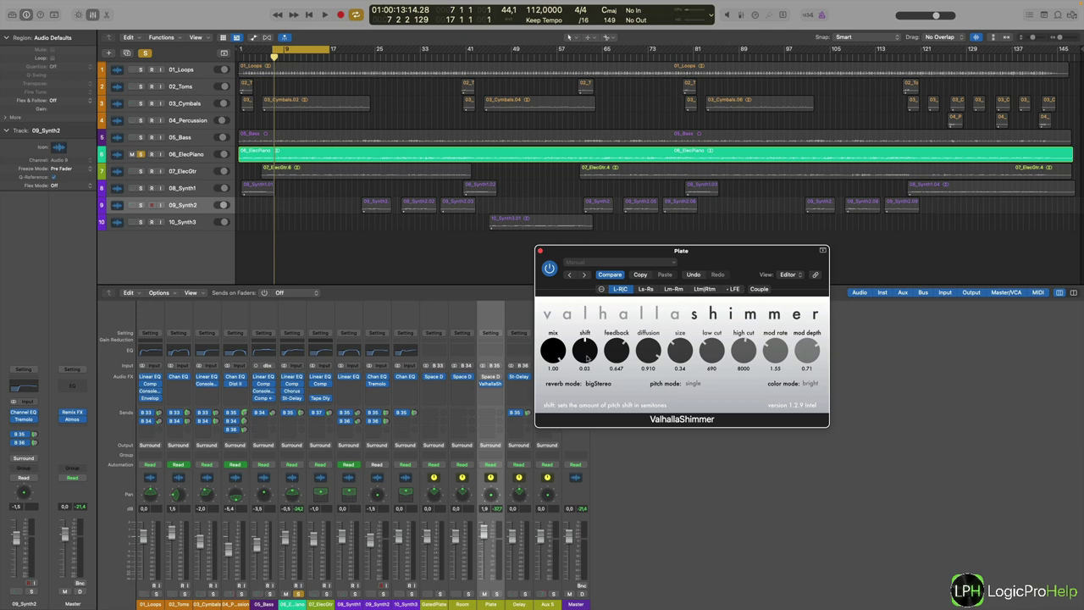
{"action": "left_click", "coordinate": [586, 354], "text": "alt"}
{"action": "left_click", "coordinate": [586, 354], "text": "alt+super"}
For the Ls-Rs group, set size to 0.71, low cut to 700, mod rate to 1.91 and mod depth to 0.63
{"action": "left_click", "coordinate": [646, 289]}
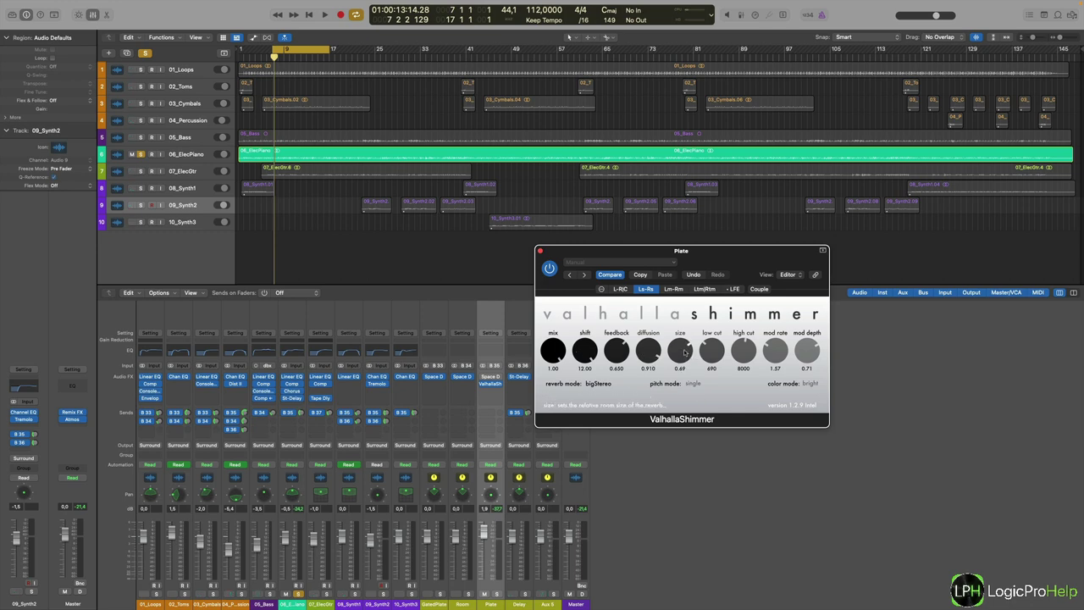
{"action": "left_click", "coordinate": [681, 349]}
{"action": "left_click", "coordinate": [711, 349]}
{"action": "left_click", "coordinate": [800, 352]}
{"action": "left_click", "coordinate": [774, 348]}
For the Lm-Rm group, set the reverb mode to mediumStereo and the pitch mode to dual
{"action": "left_click", "coordinate": [673, 288]}
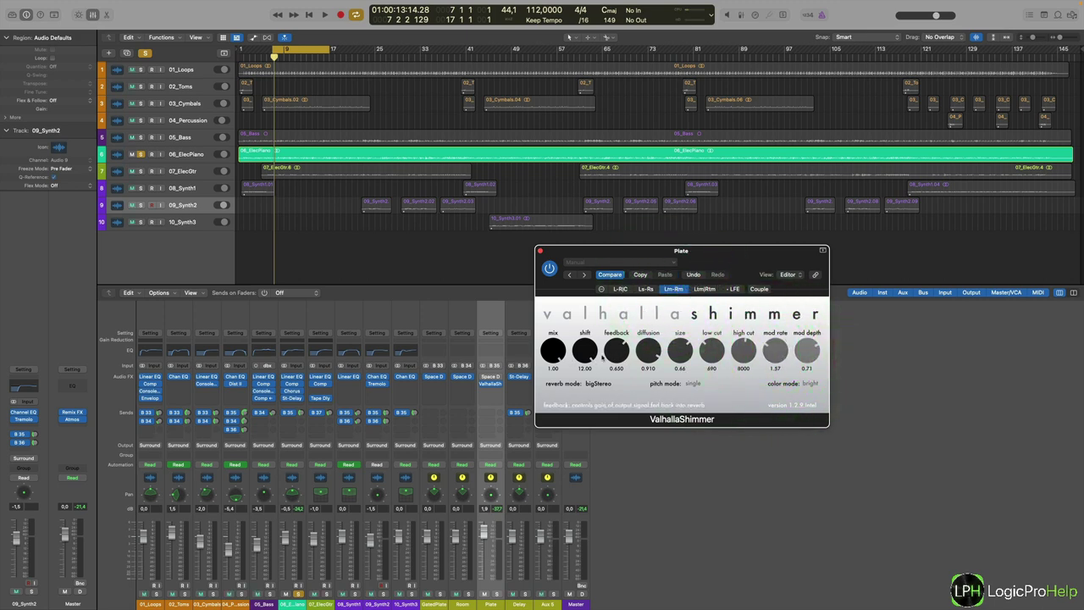
{"action": "left_click", "coordinate": [599, 384]}
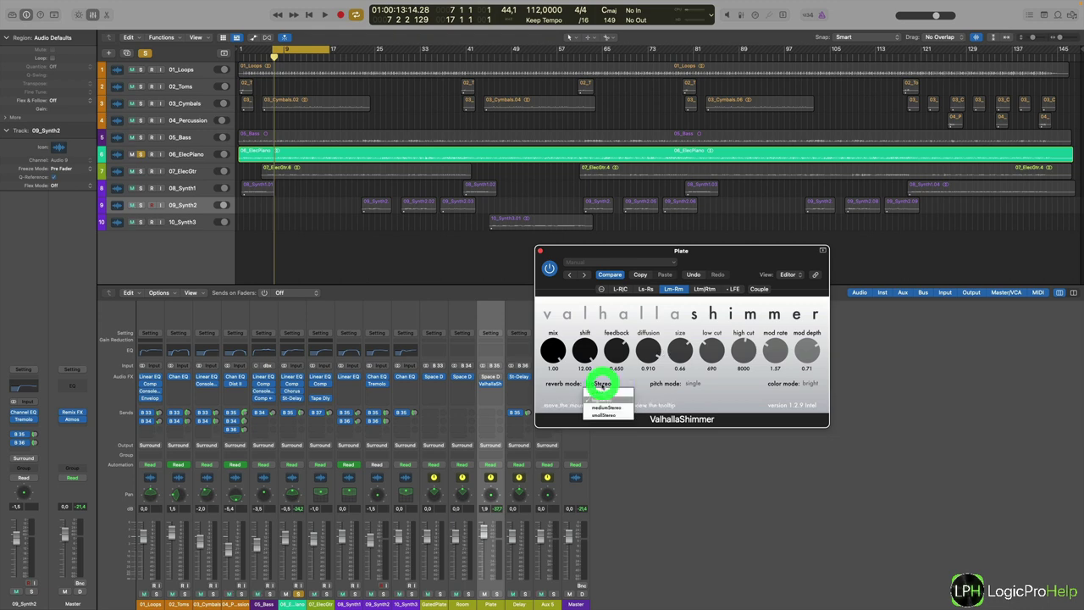
{"action": "left_click", "coordinate": [601, 415]}
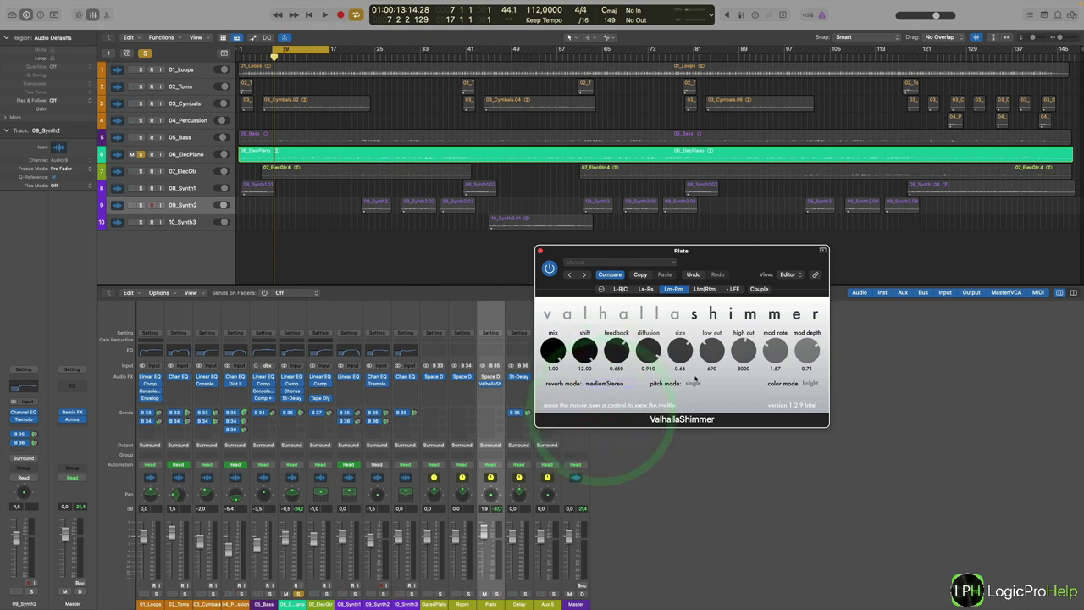
{"action": "left_click", "coordinate": [693, 383]}
{"action": "left_click", "coordinate": [697, 399]}
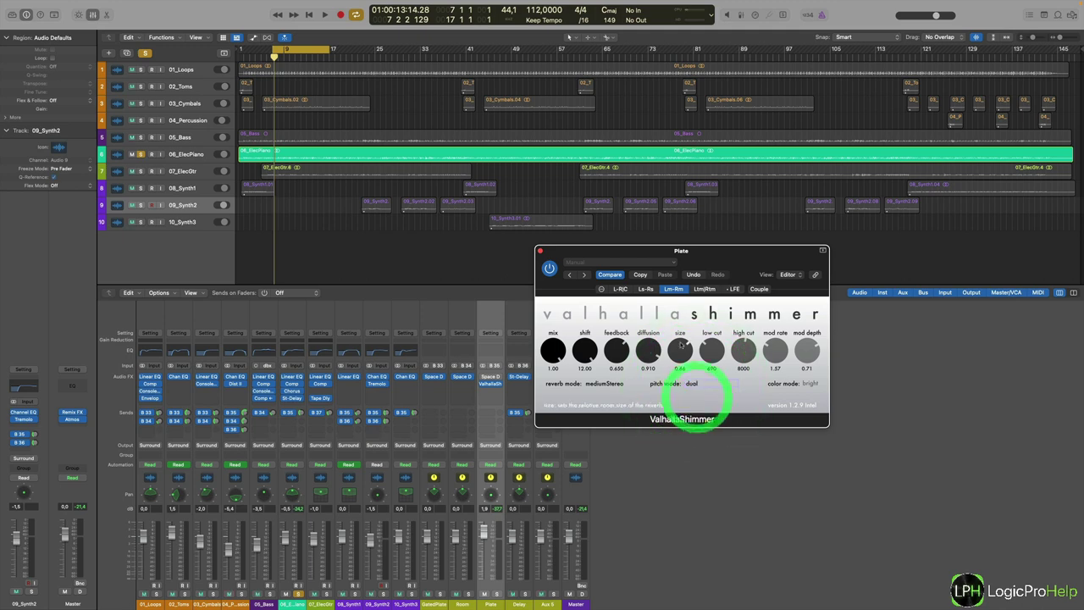
Set the Lm-Rm group's size to 0.38, low cut to 770, high cut to 7260 and feedback to about 0.438, and recheck Ls-Rs
{"action": "left_click_drag", "start_coordinate": [679, 352], "coordinate": [738, 364]}
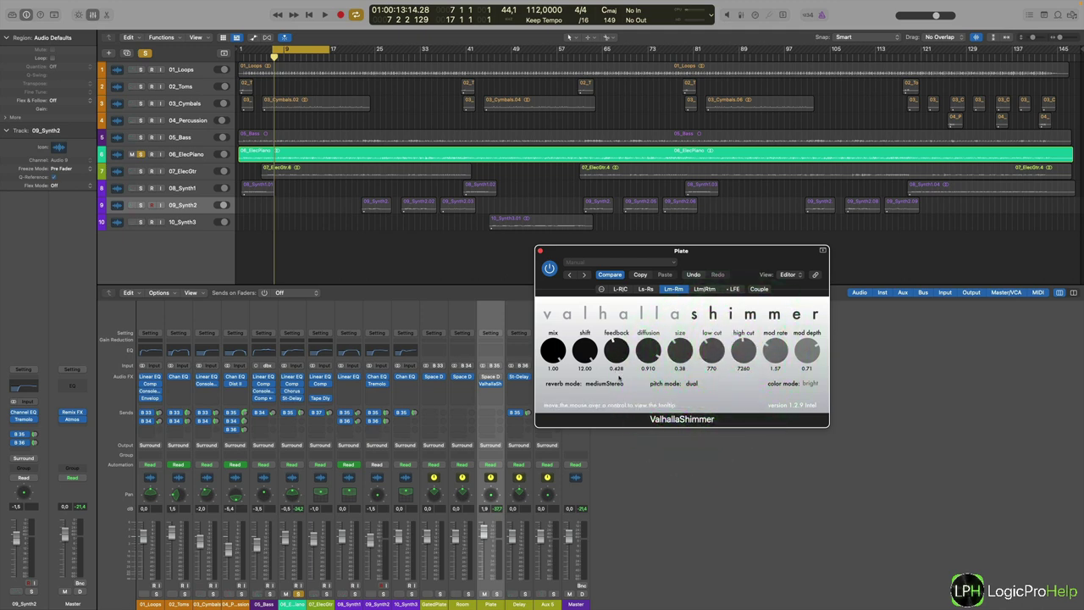
{"action": "left_click_drag", "start_coordinate": [619, 377], "coordinate": [612, 394]}
{"action": "left_click", "coordinate": [645, 289]}
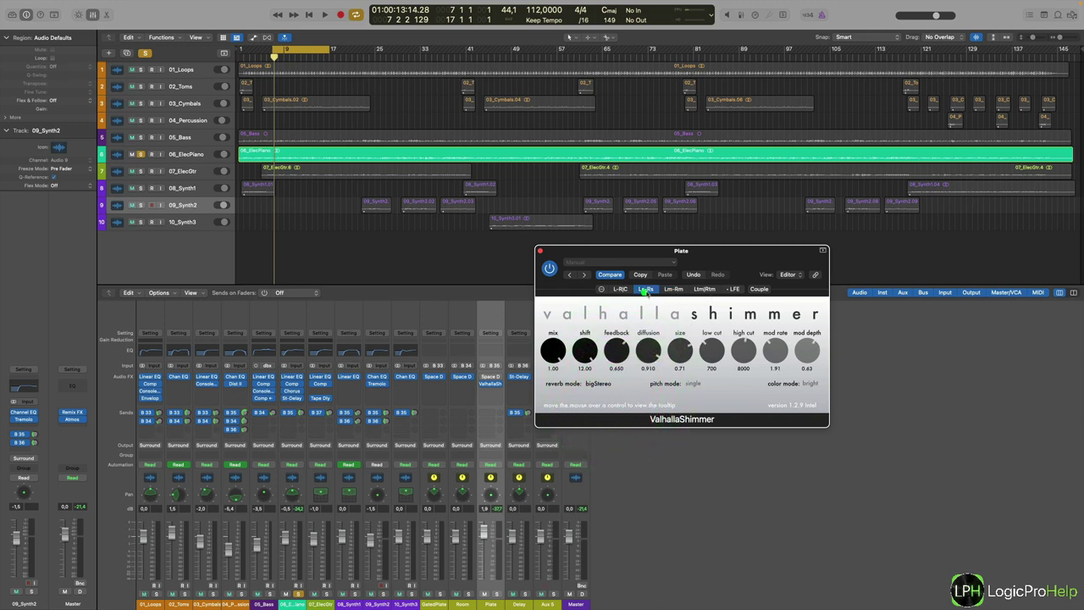
For the Ltm|Rtm group, set feedback to 0.525, diffusion to 0.531, reverb mode to mono and pitch mode to singleReverse
{"action": "left_click", "coordinate": [704, 289]}
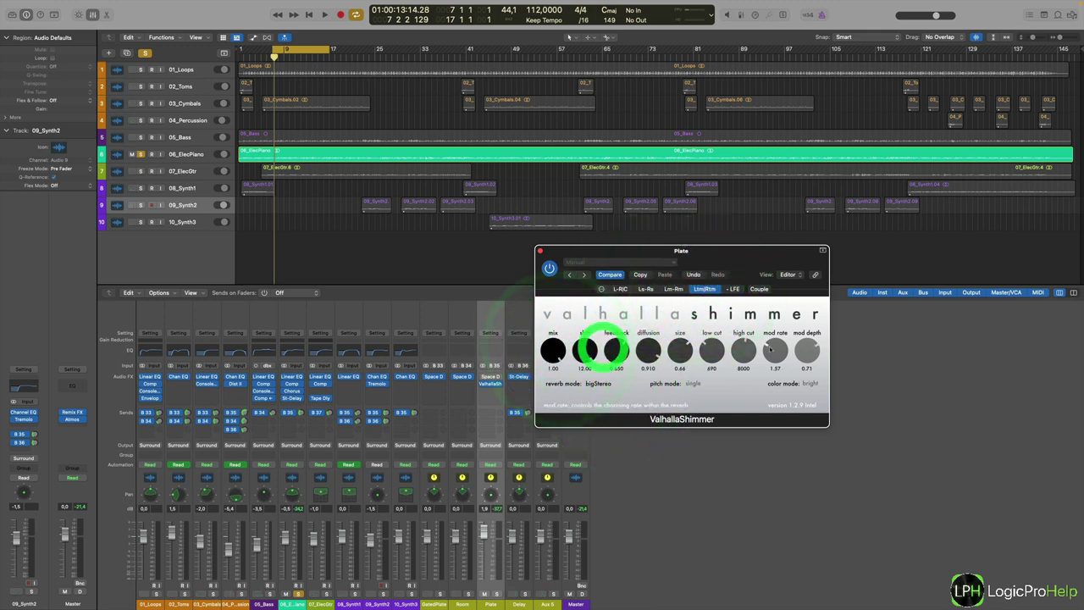
{"action": "left_click_drag", "start_coordinate": [648, 360], "coordinate": [631, 372]}
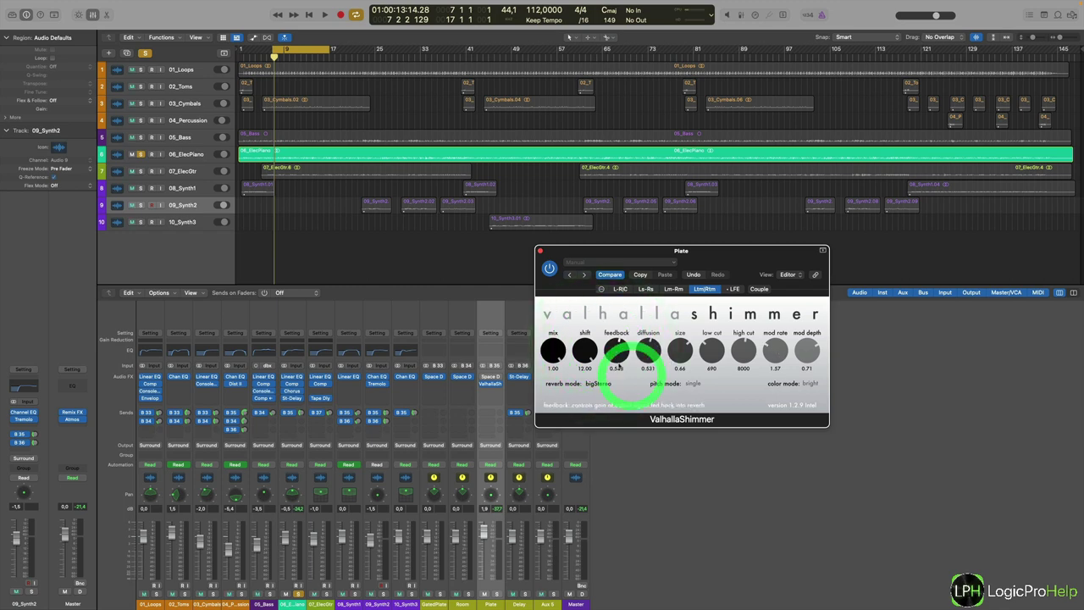
{"action": "left_click", "coordinate": [597, 383]}
{"action": "left_click", "coordinate": [602, 393]}
{"action": "left_click", "coordinate": [692, 384]}
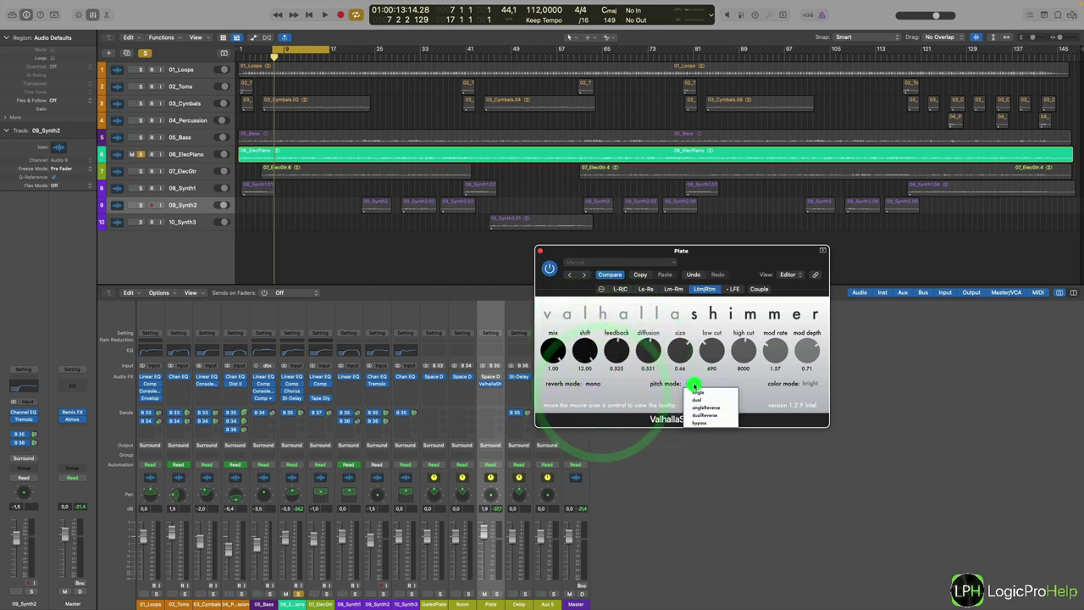
{"action": "left_click", "coordinate": [694, 400]}
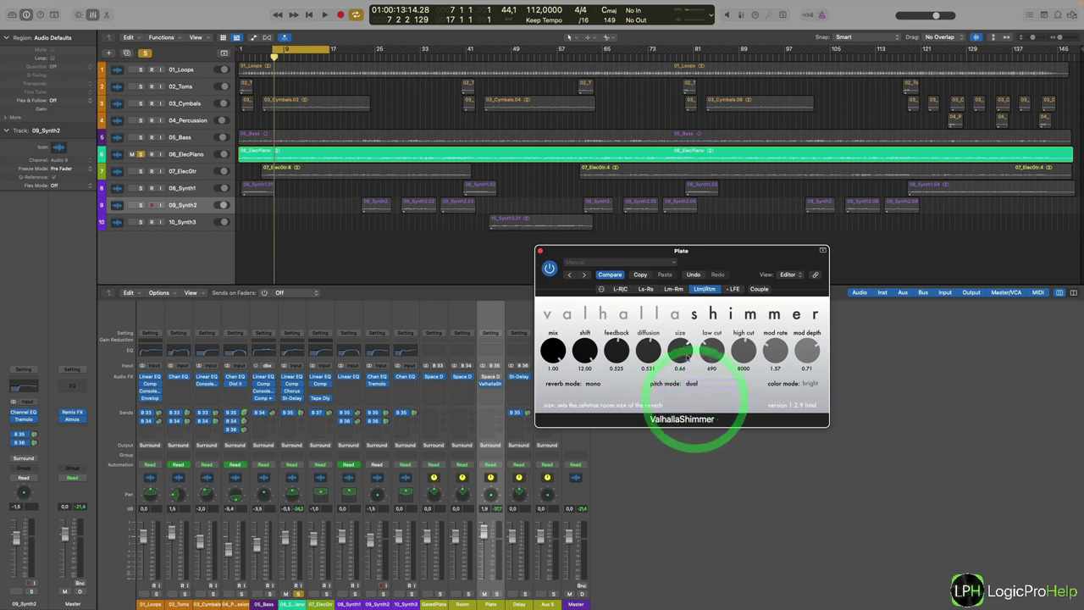
{"action": "left_click", "coordinate": [716, 385]}
{"action": "left_click", "coordinate": [707, 408]}
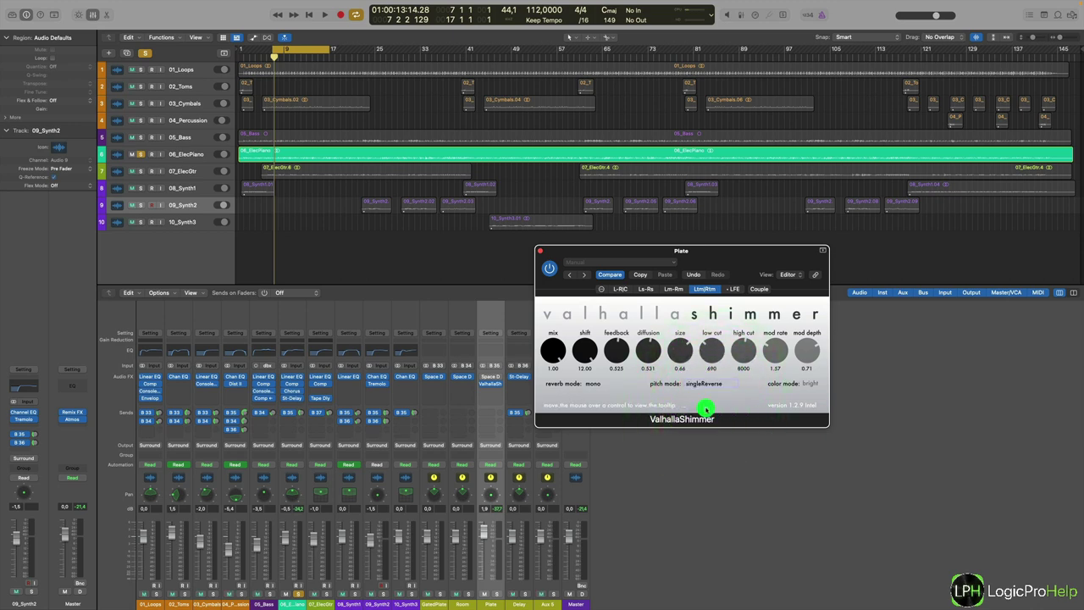
For the Ltm|Rtm group, set the reverb mode to smallStereo, feedback to 0.628 and shift to -12.00
{"action": "left_click", "coordinate": [593, 384]}
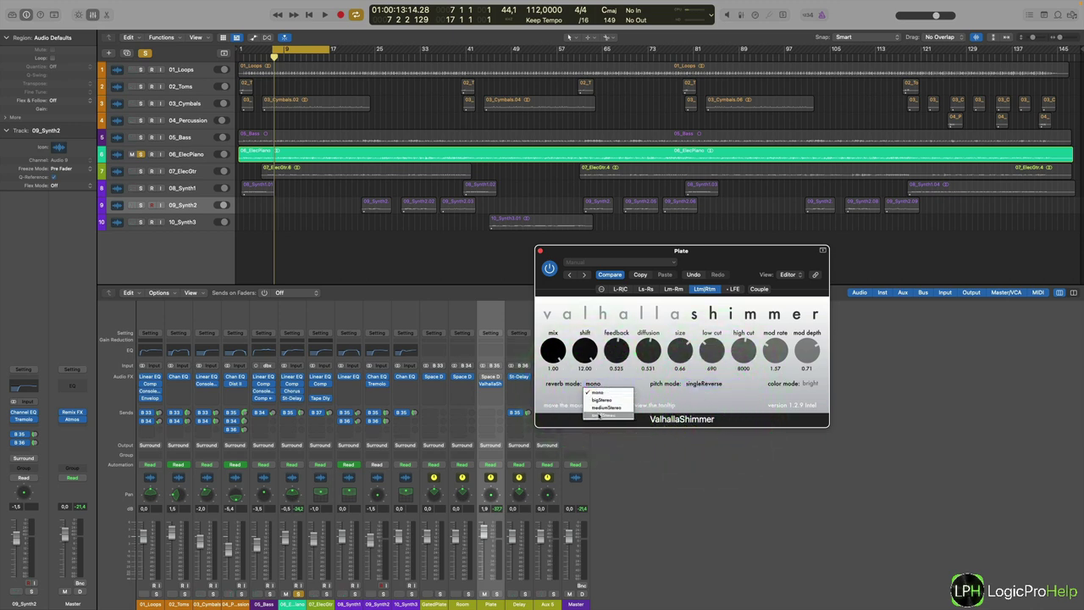
{"action": "left_click", "coordinate": [604, 415]}
{"action": "scroll", "coordinate": [624, 357], "scroll_direction": "up", "scroll_amount": 2}
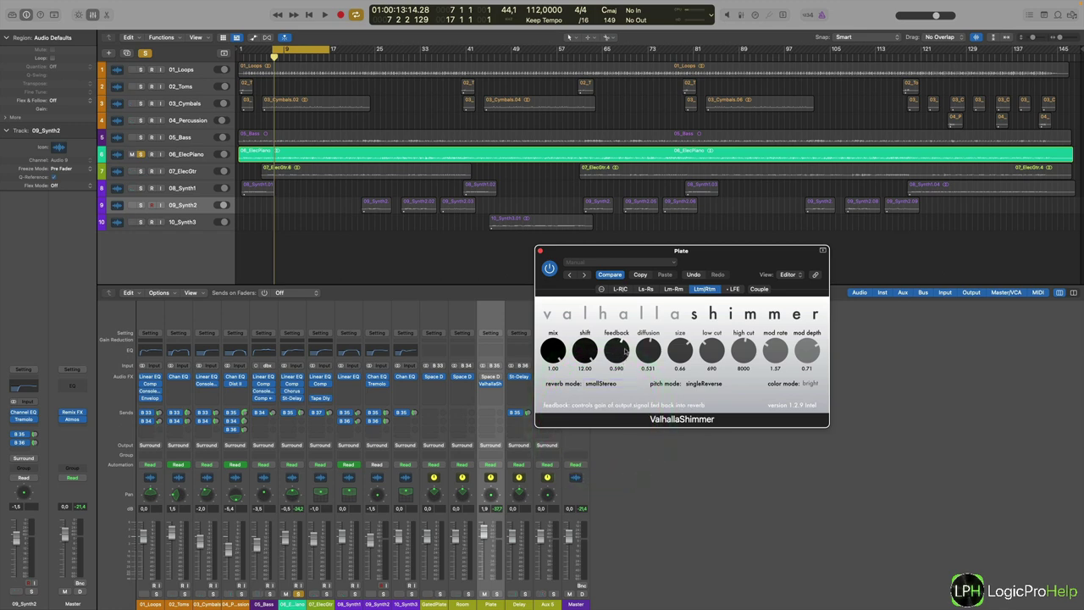
{"action": "left_click_drag", "start_coordinate": [624, 352], "coordinate": [624, 344]}
{"action": "left_click", "coordinate": [584, 353]}
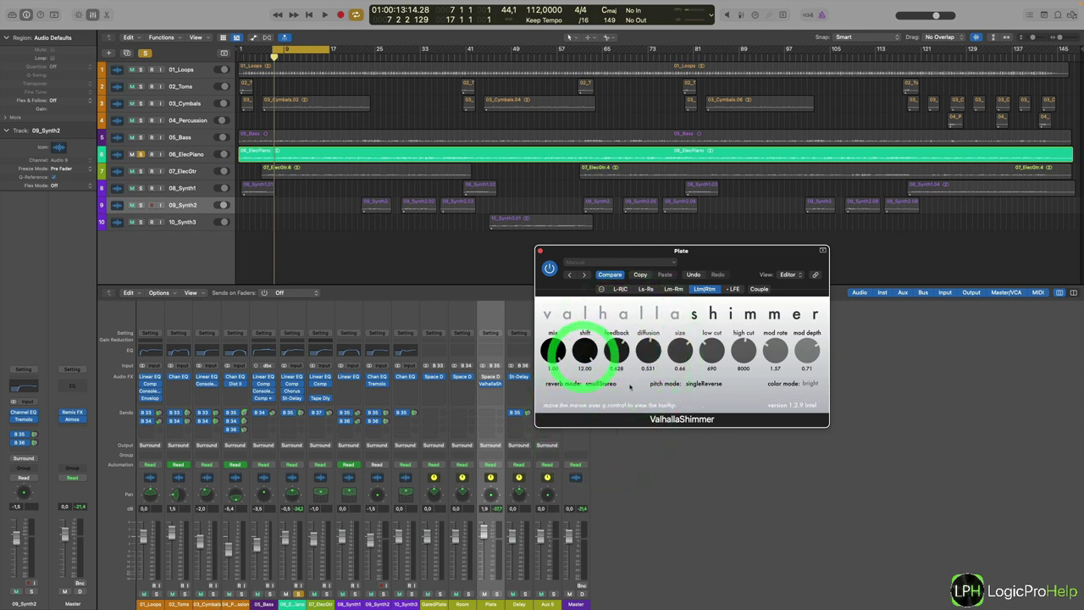
{"action": "left_click_drag", "start_coordinate": [629, 386], "coordinate": [629, 398]}
{"action": "left_click", "coordinate": [594, 523]}
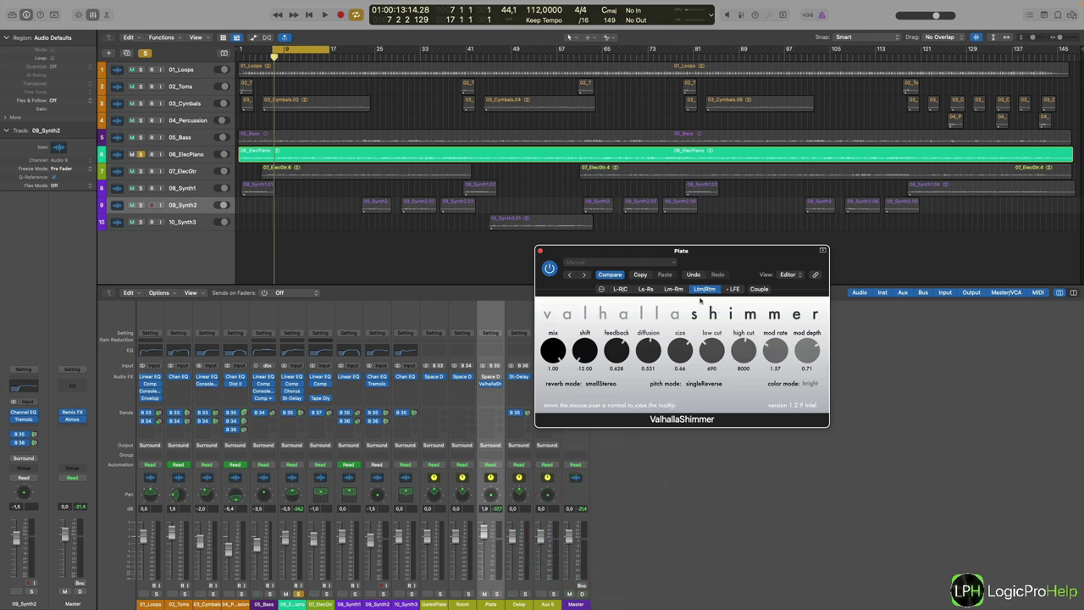
Show ValhallaShimmer's channel group assignments and play the soloed ElecPiano while adjusting its send to B 35
{"action": "left_click", "coordinate": [650, 289]}
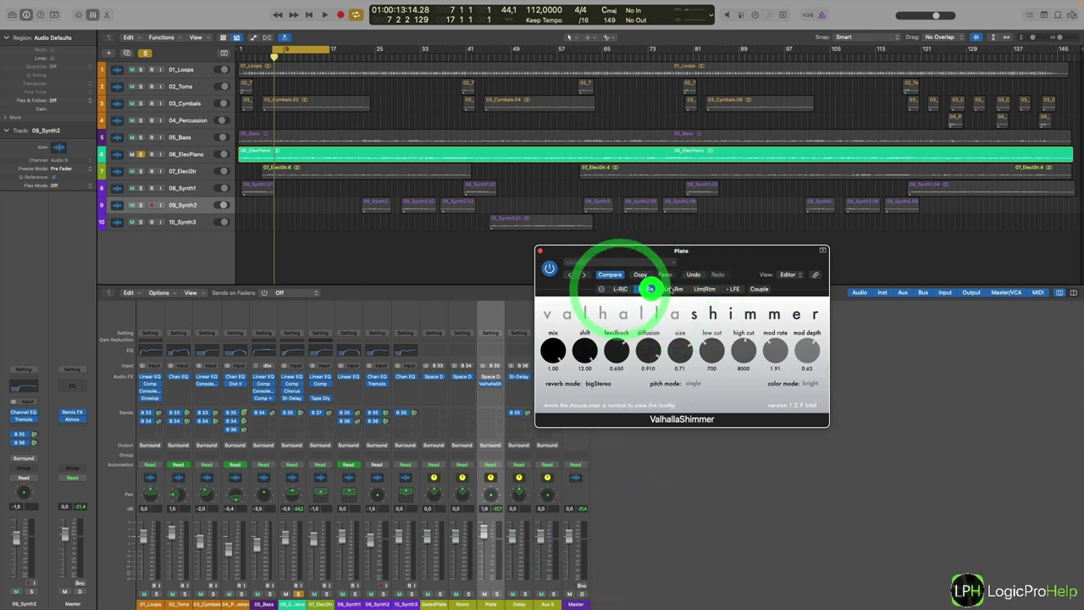
{"action": "left_click", "coordinate": [603, 288]}
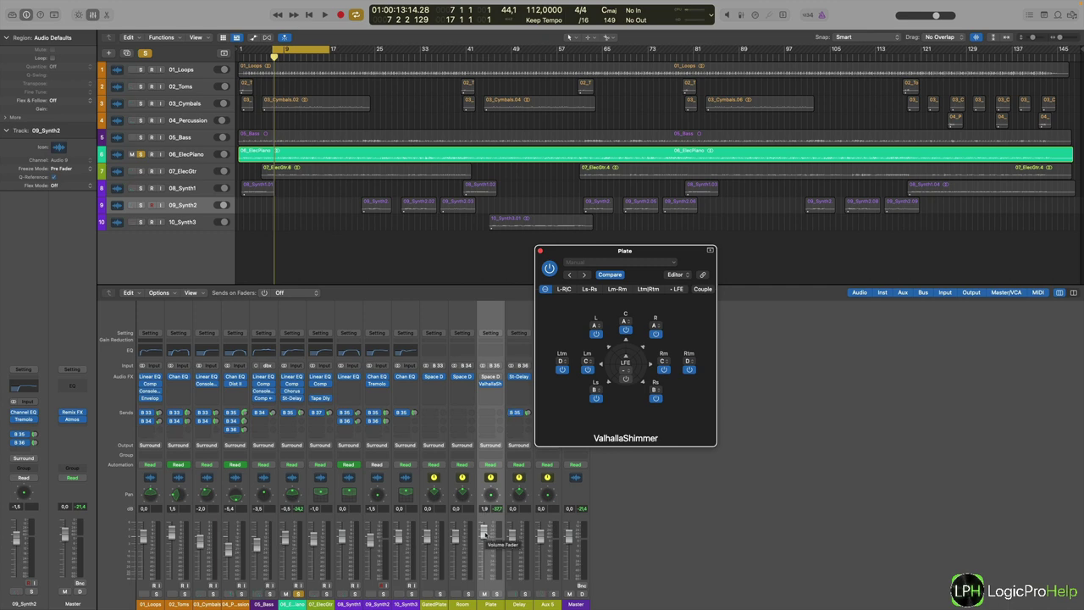
{"action": "key", "text": "space"}
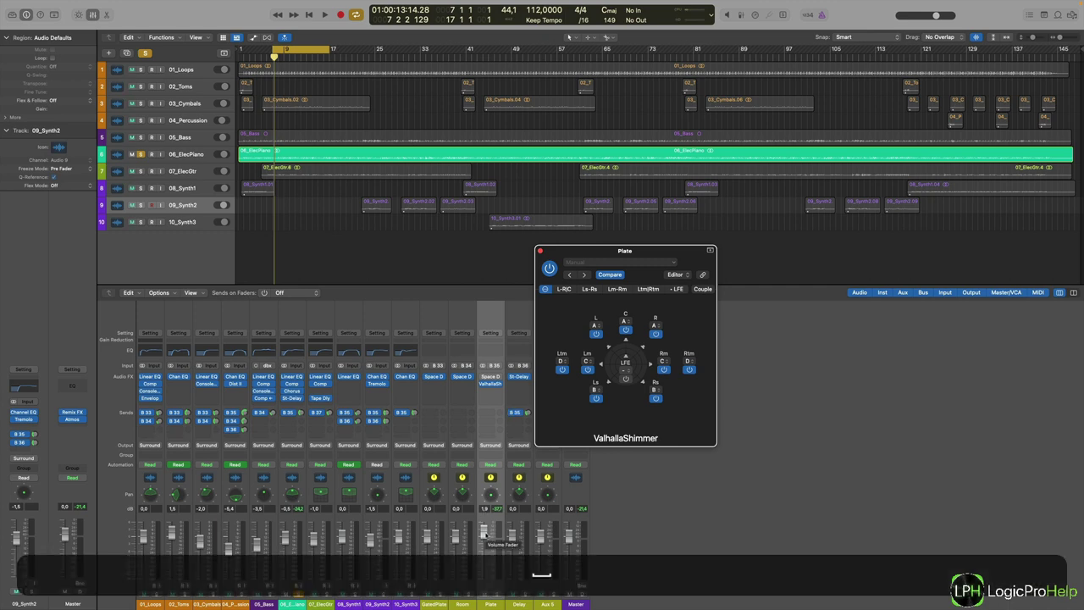
{"action": "key", "text": "space"}
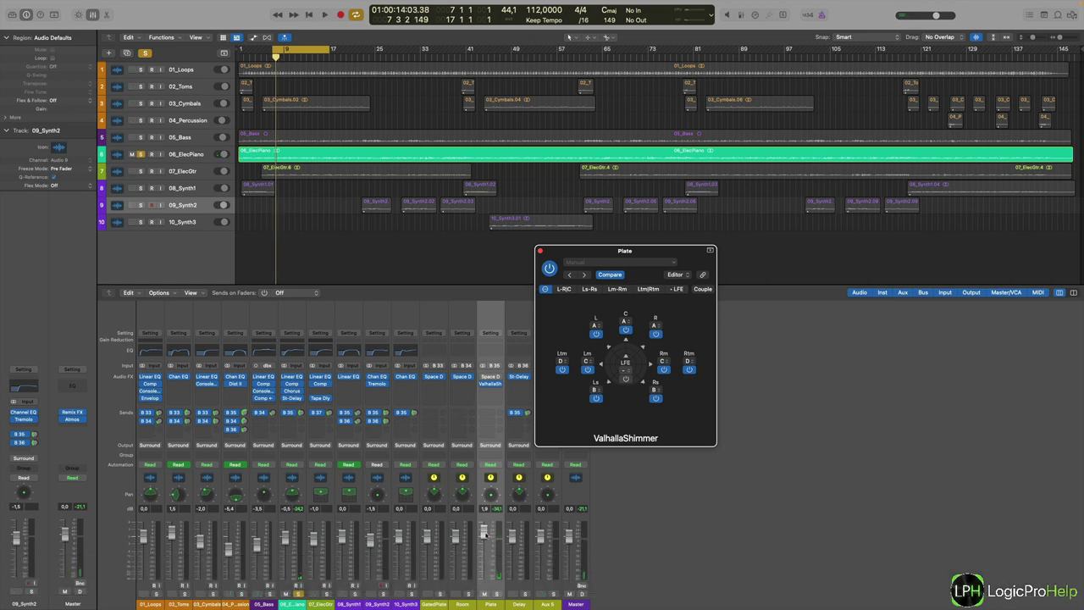
{"action": "key", "text": "space"}
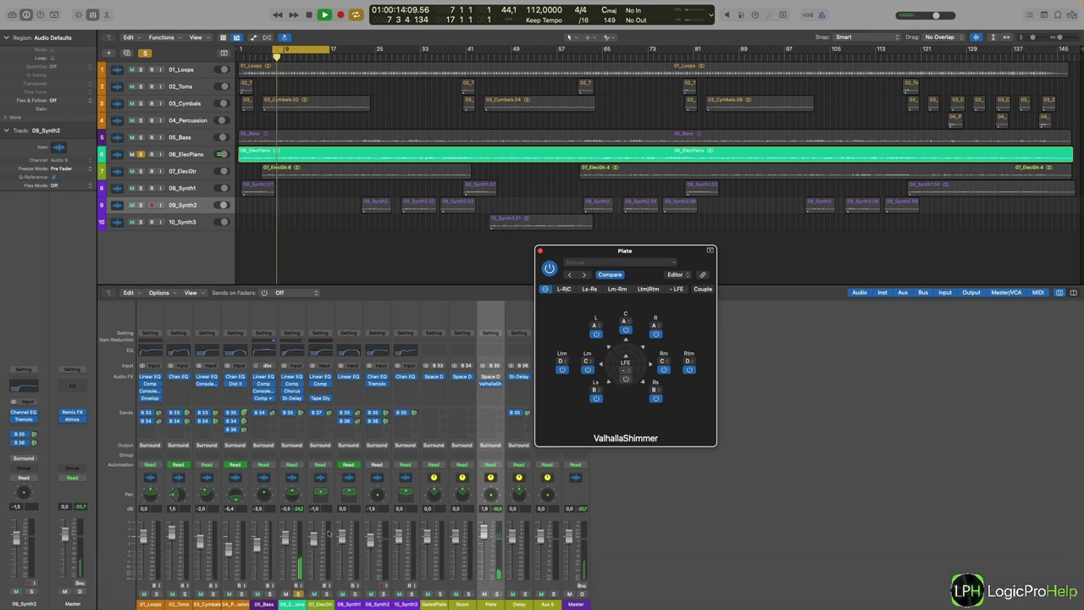
{"action": "left_click", "coordinate": [300, 411]}
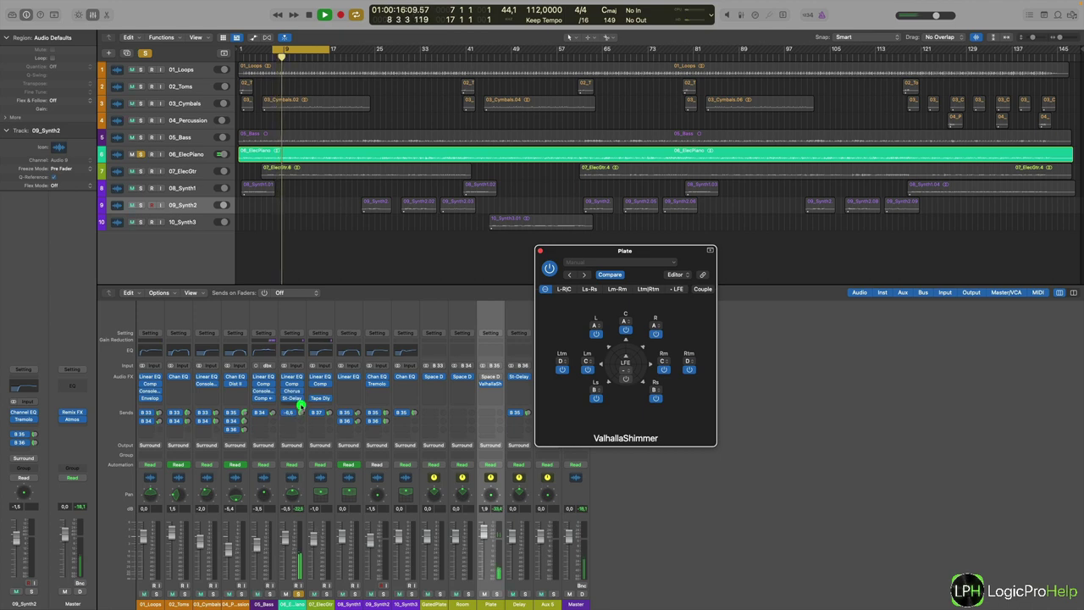
{"action": "key", "text": "space"}
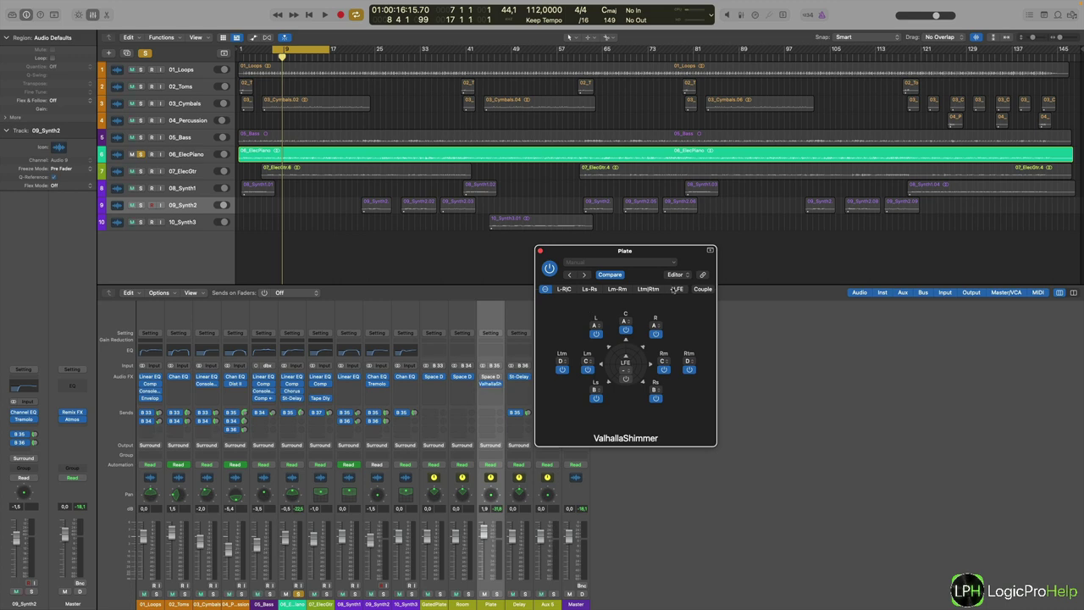
Compare the reverb settings of the L-R|C, Ls-Rs, Lm-Rm and Ltm|Rtm groups, moving the plug-in window clear of the mixer strips
{"action": "left_click", "coordinate": [565, 288]}
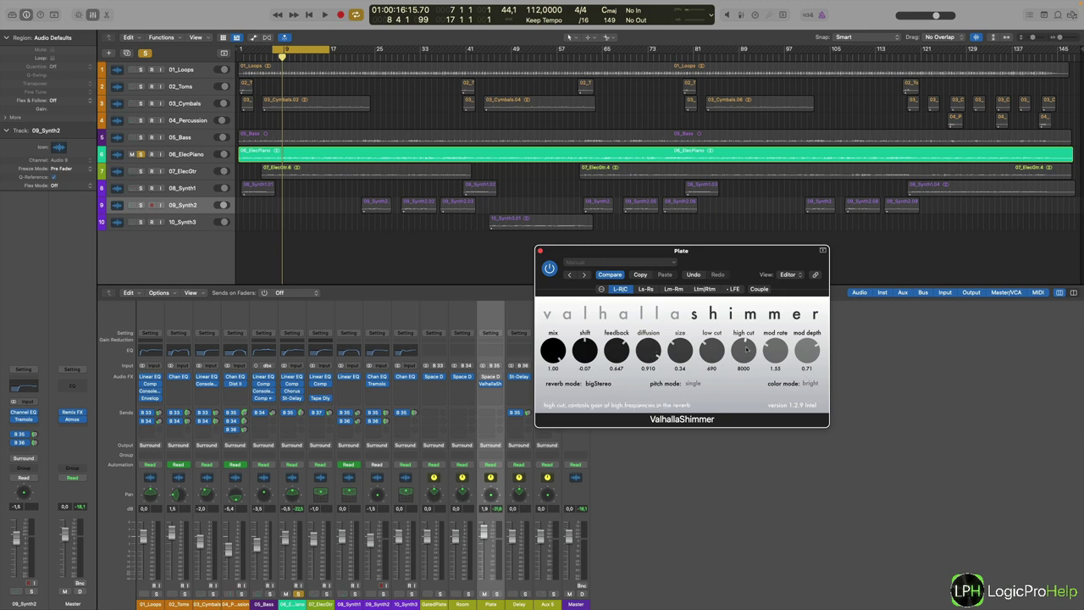
{"action": "left_click", "coordinate": [645, 289]}
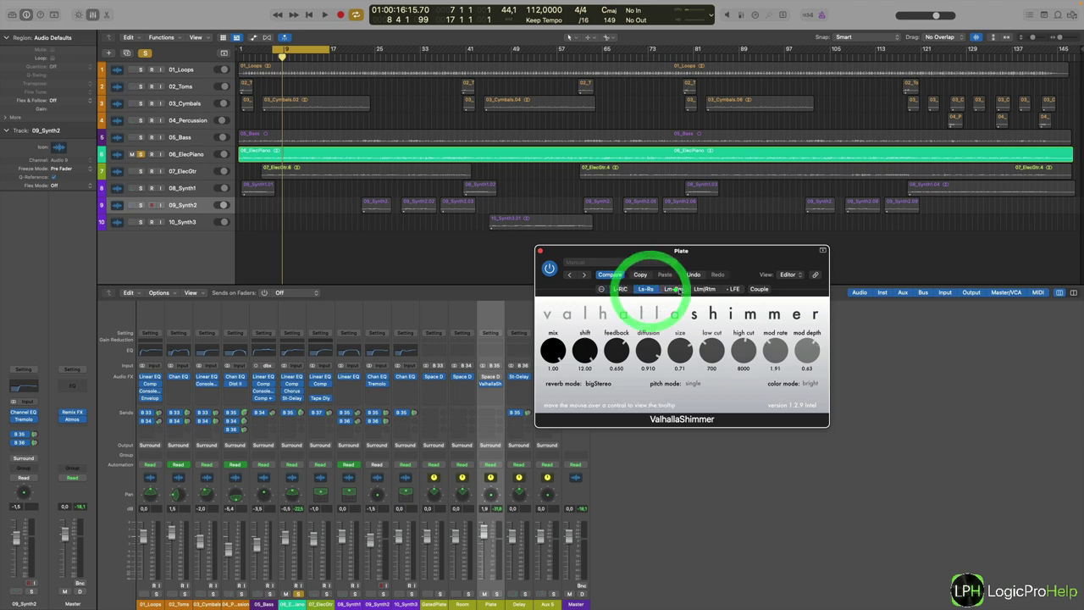
{"action": "left_click", "coordinate": [673, 288]}
{"action": "left_click", "coordinate": [703, 289]}
{"action": "left_click_drag", "start_coordinate": [709, 256], "coordinate": [797, 337]}
{"action": "left_click", "coordinate": [760, 371]}
{"action": "left_click", "coordinate": [733, 372]}
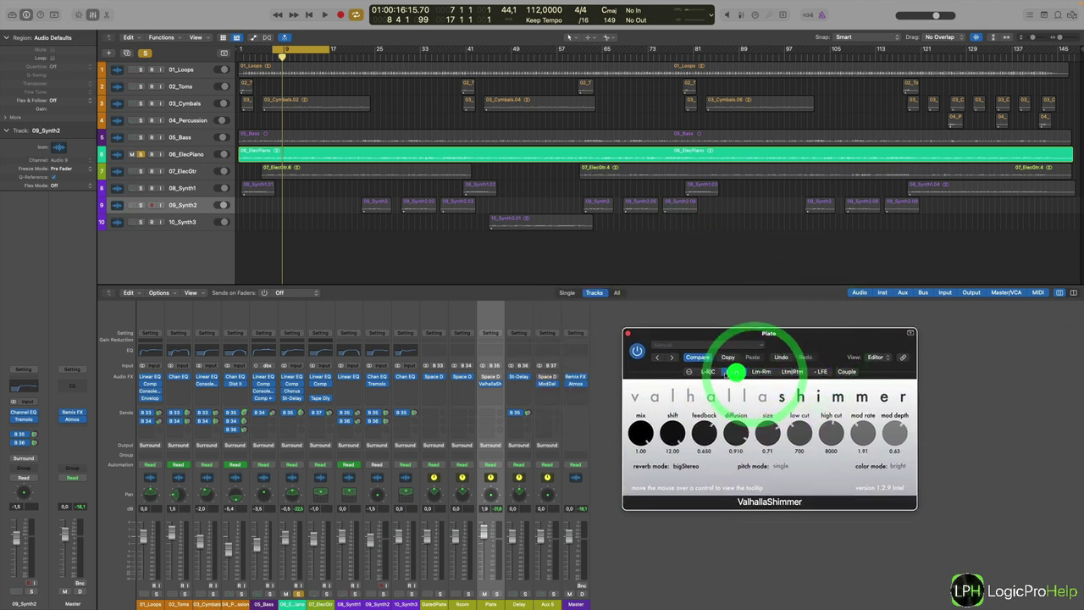
{"action": "left_click", "coordinate": [709, 372]}
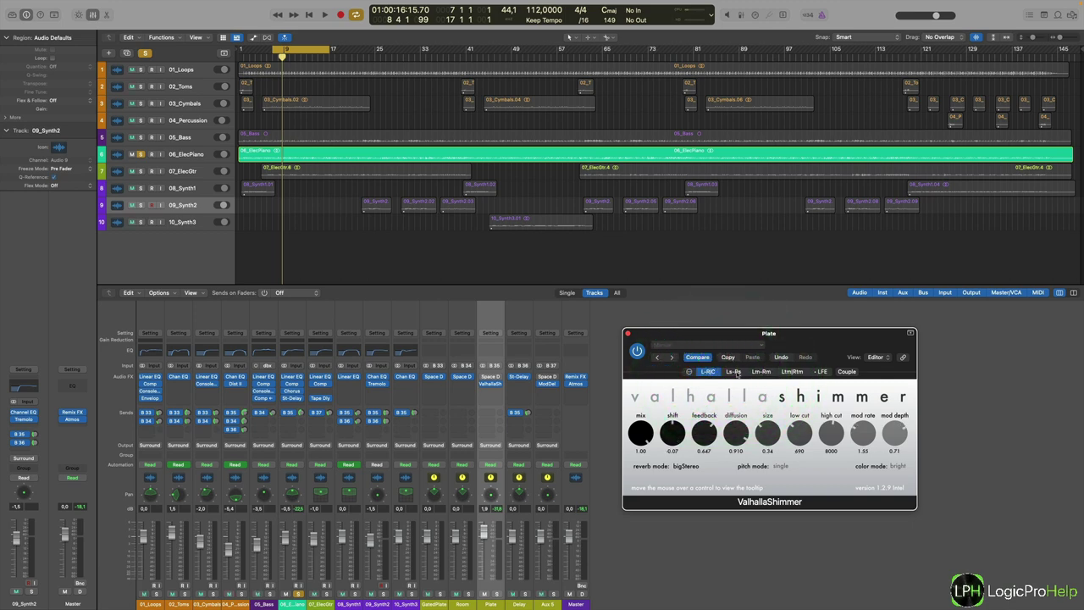
{"action": "left_click", "coordinate": [734, 371]}
{"action": "left_click", "coordinate": [761, 372]}
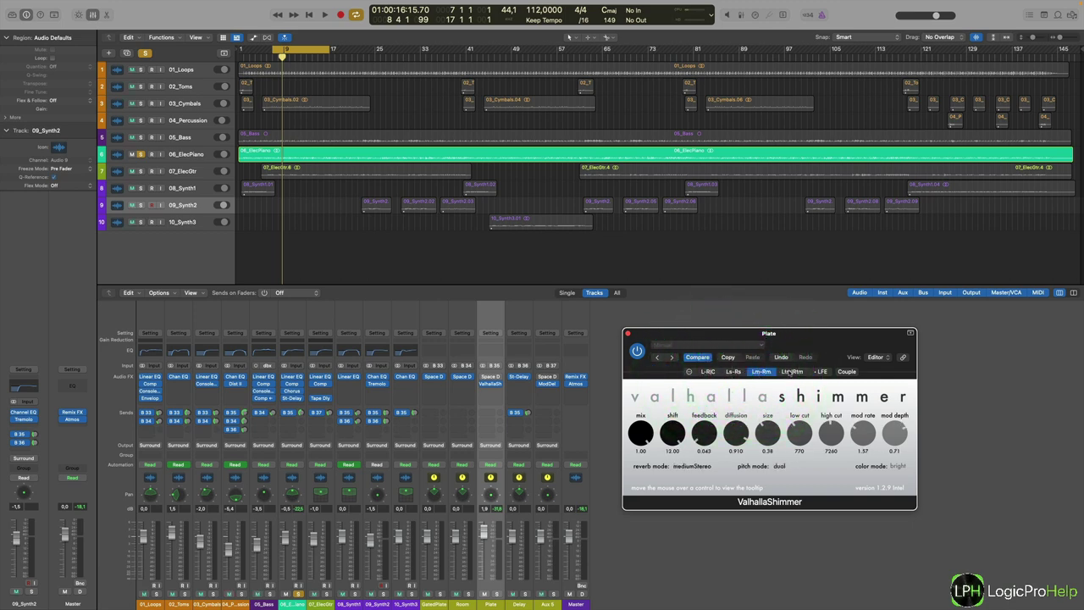
{"action": "left_click", "coordinate": [792, 372]}
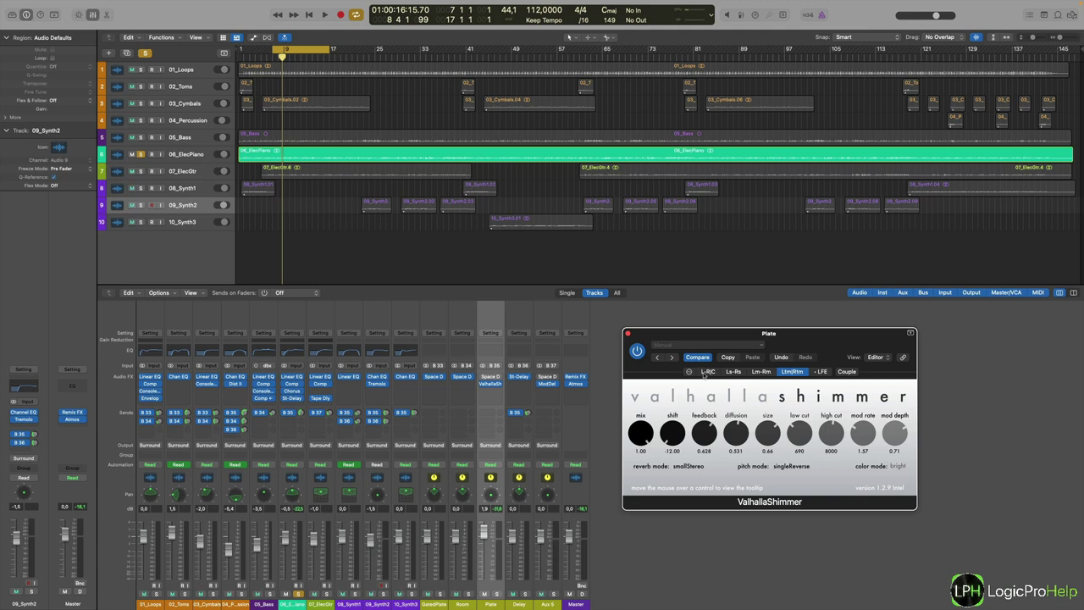
{"action": "left_click", "coordinate": [706, 372]}
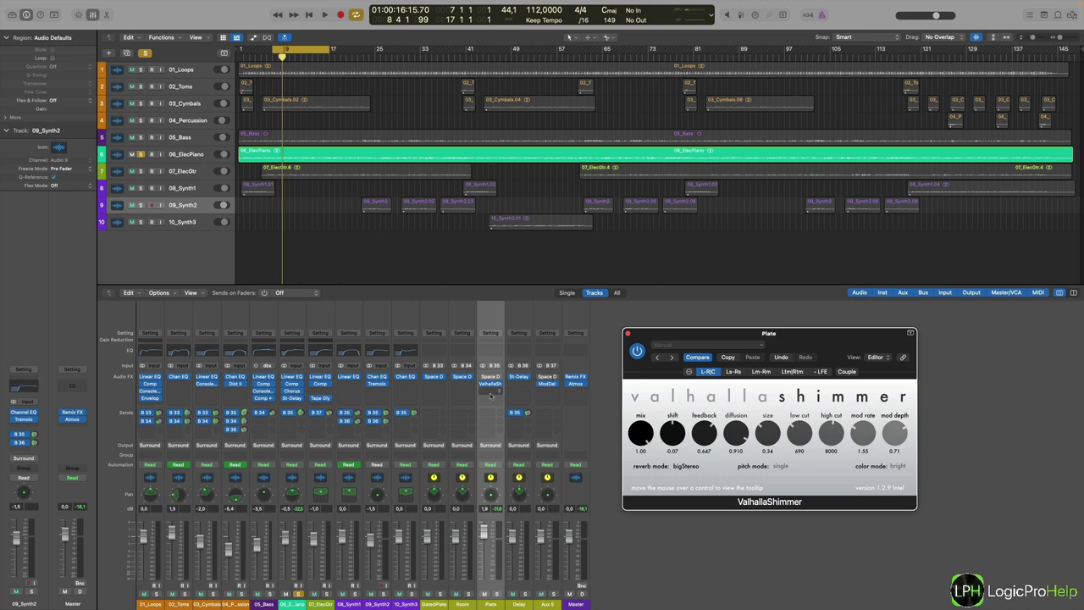
{"action": "left_click", "coordinate": [490, 394]}
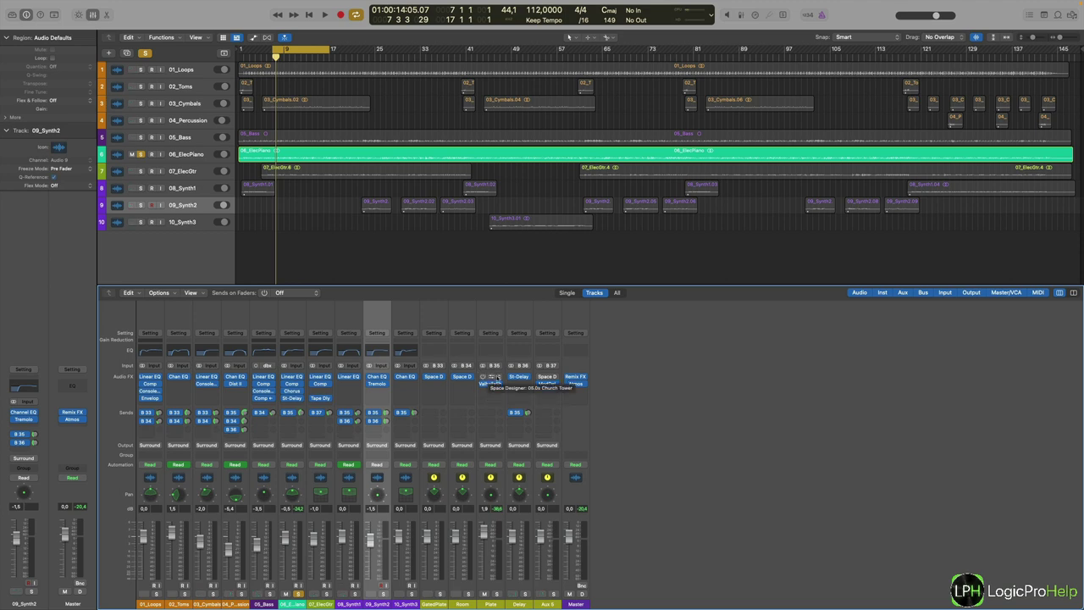
{"action": "left_click", "coordinate": [498, 378]}
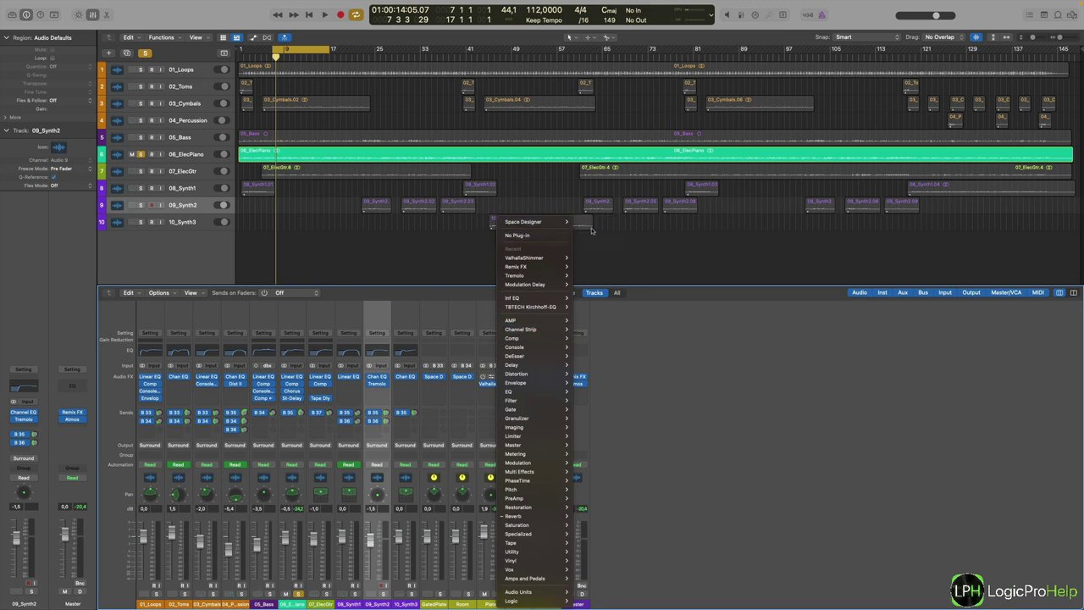
{"action": "mouse_move", "coordinate": [572, 224]}
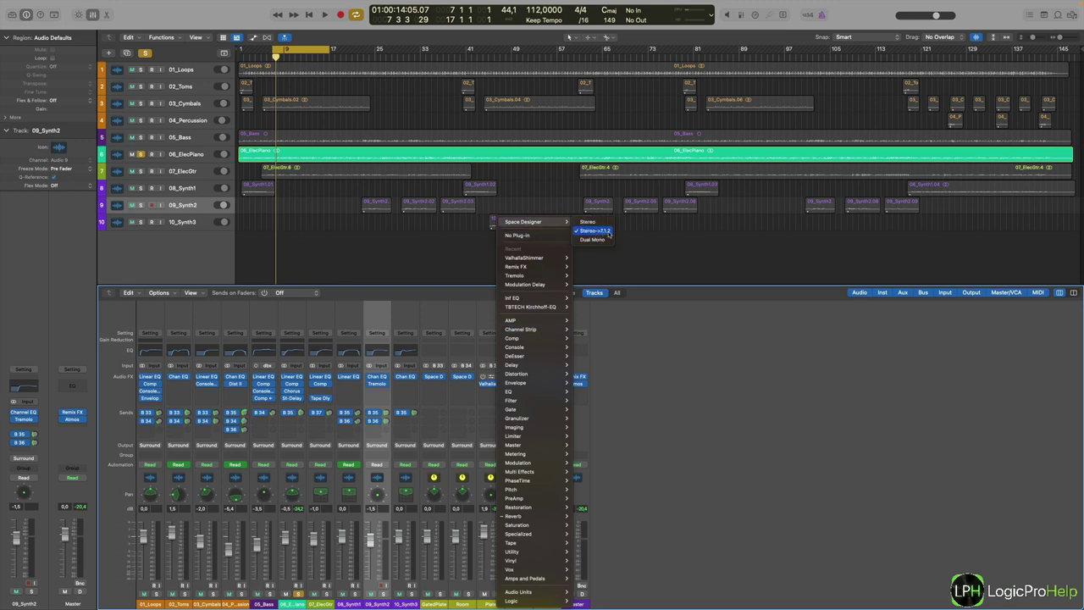
{"action": "left_click", "coordinate": [604, 232]}
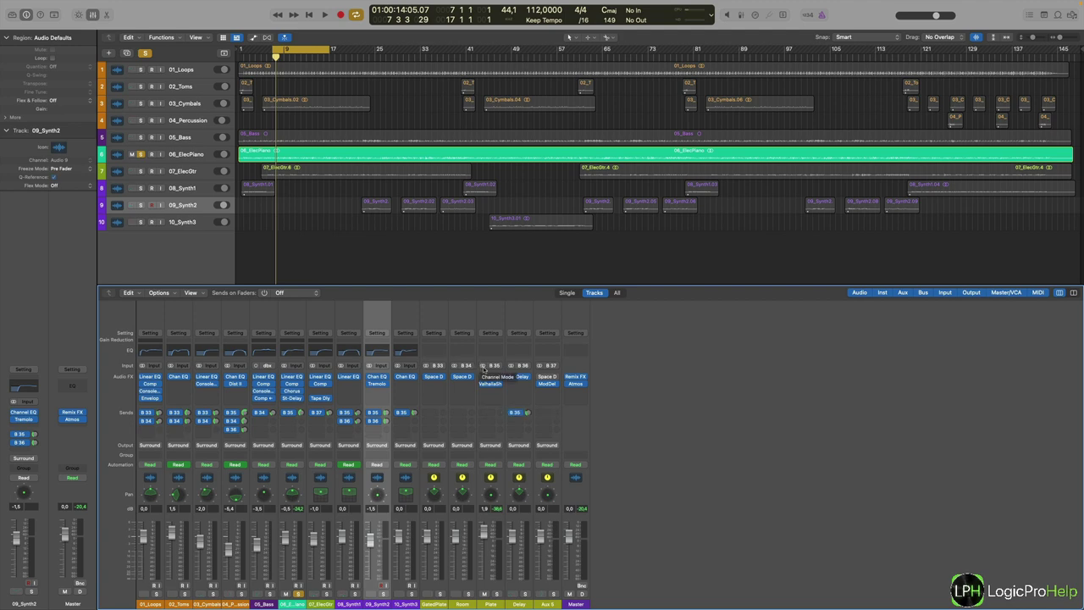
{"action": "left_click", "coordinate": [483, 368]}
{"action": "left_click", "coordinate": [717, 397]}
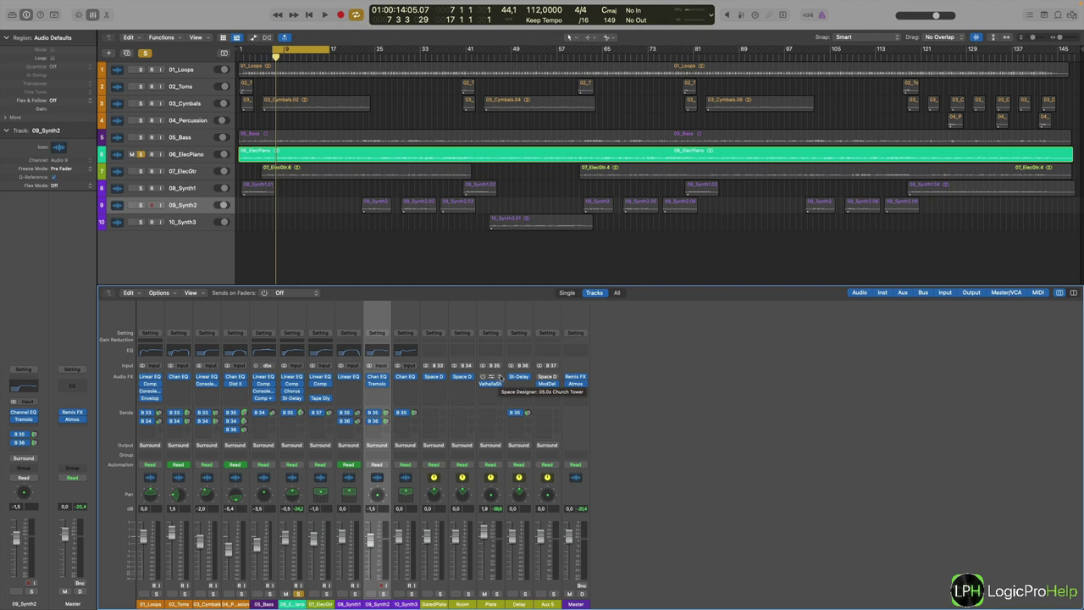
Check the format choices for Remix FX on the Master and compare them with Space Designer's on the Plate aux
{"action": "left_click", "coordinate": [584, 377]}
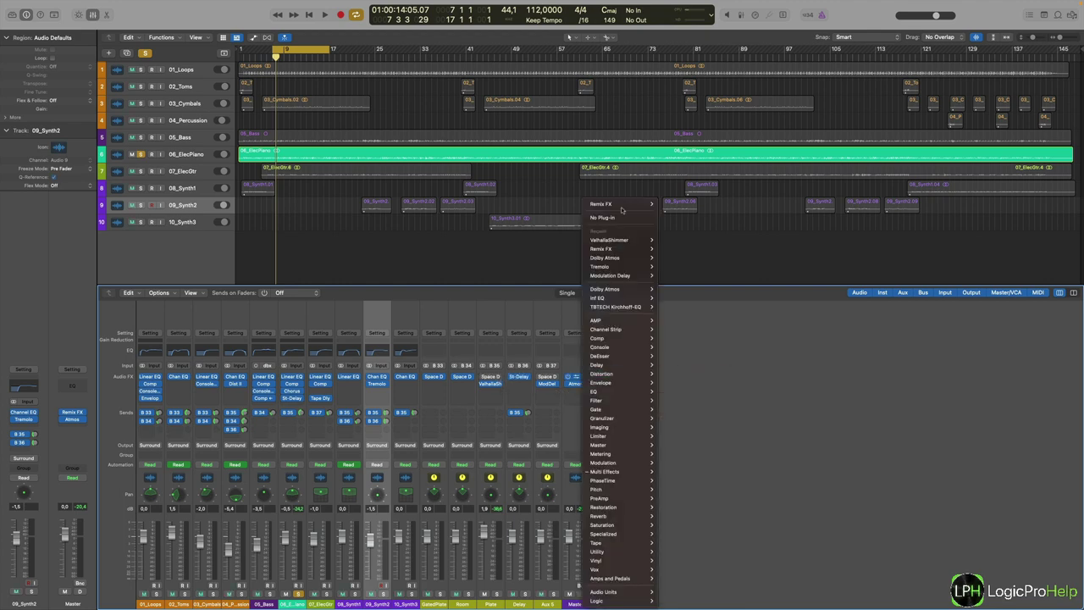
{"action": "mouse_move", "coordinate": [631, 205]}
{"action": "left_click", "coordinate": [719, 395]}
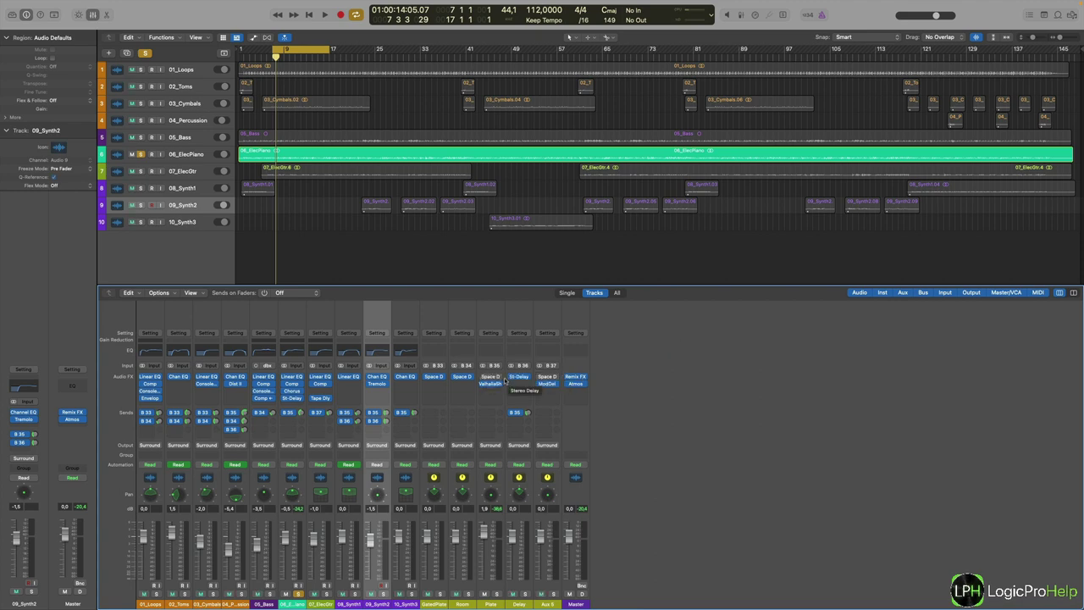
{"action": "left_click", "coordinate": [501, 377]}
{"action": "mouse_move", "coordinate": [554, 222]}
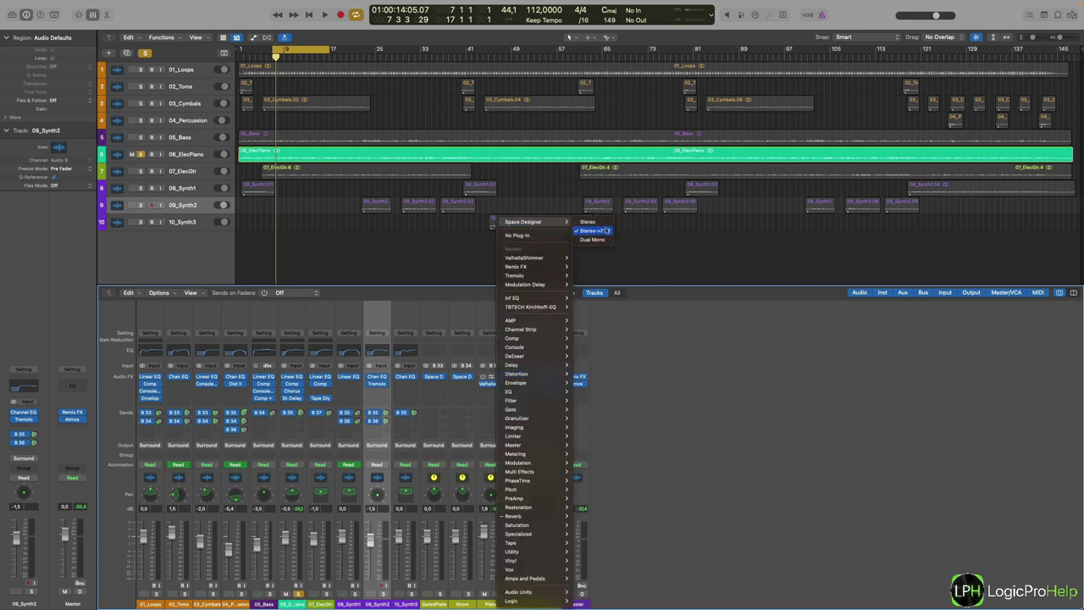
{"action": "left_click", "coordinate": [688, 385]}
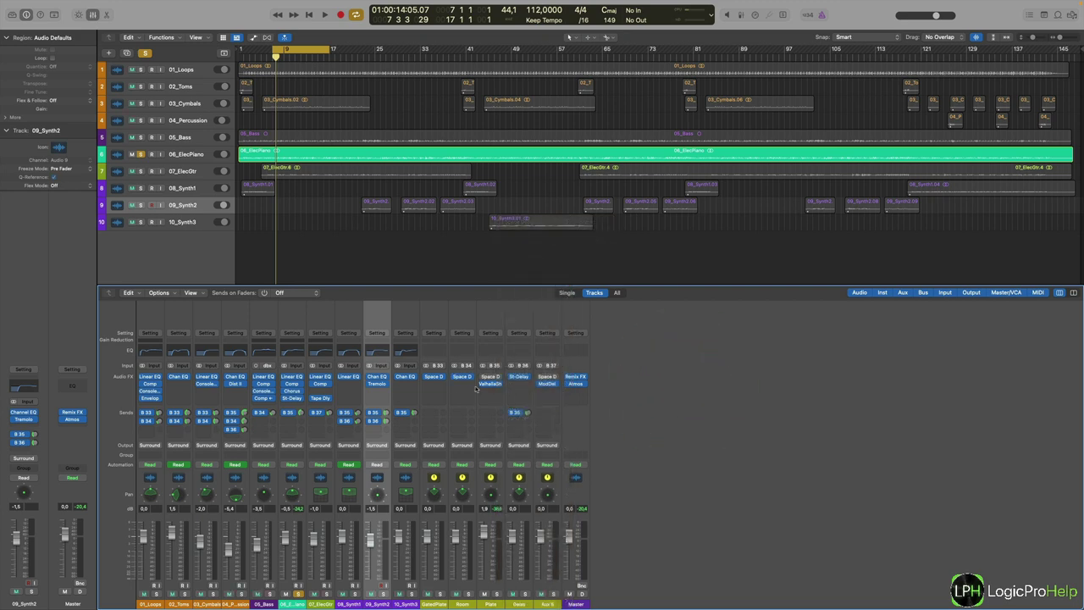
{"action": "mouse_move", "coordinate": [502, 385]}
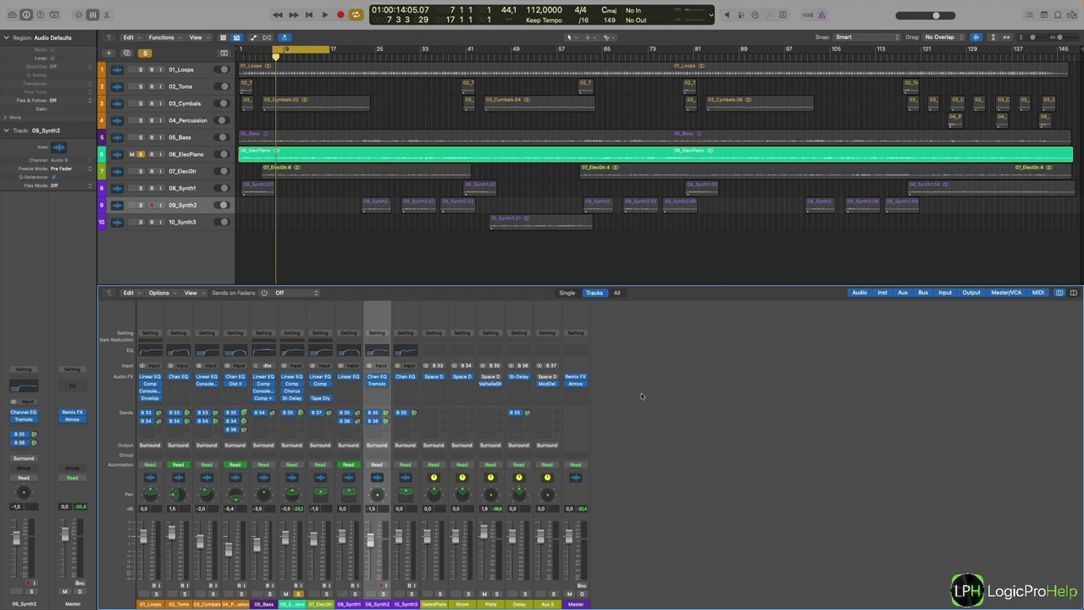